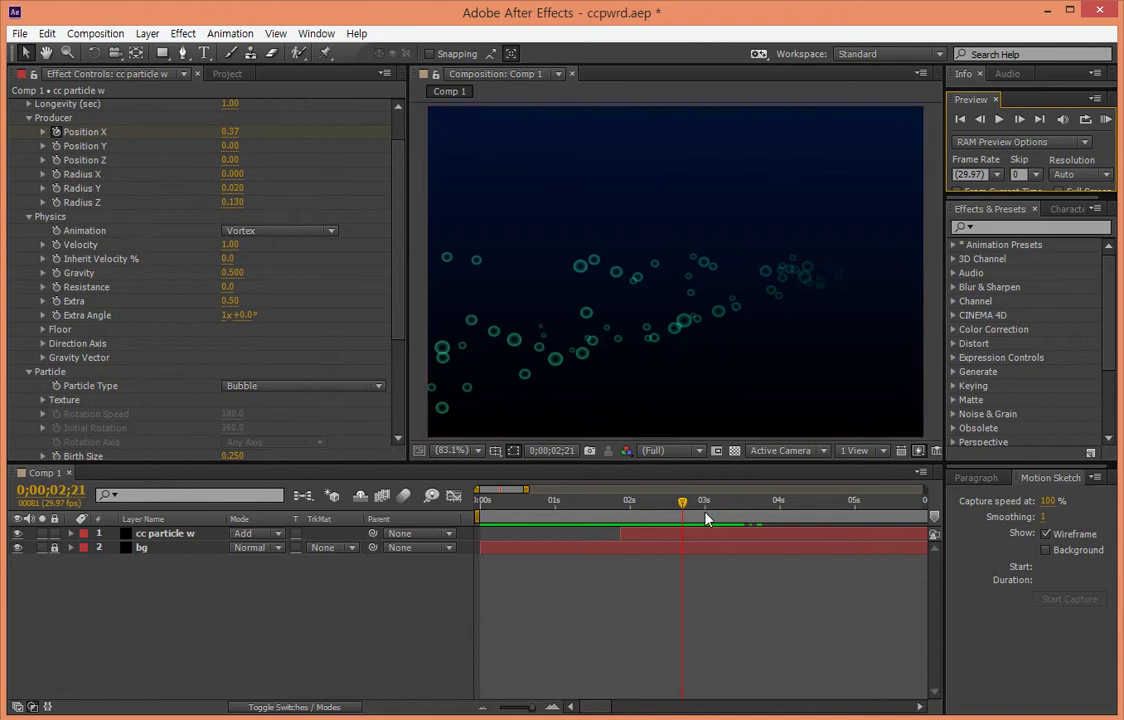
Change the CC Particle World particle type from Bubble to Star.
{"action": "mouse_move", "coordinate": [687, 509]}
{"action": "left_mouse_down"}
{"action": "mouse_move", "coordinate": [807, 511]}
{"action": "mouse_move", "coordinate": [649, 508]}
{"action": "mouse_move", "coordinate": [806, 505]}
{"action": "mouse_move", "coordinate": [673, 505]}
{"action": "mouse_move", "coordinate": [682, 502]}
{"action": "left_mouse_up"}
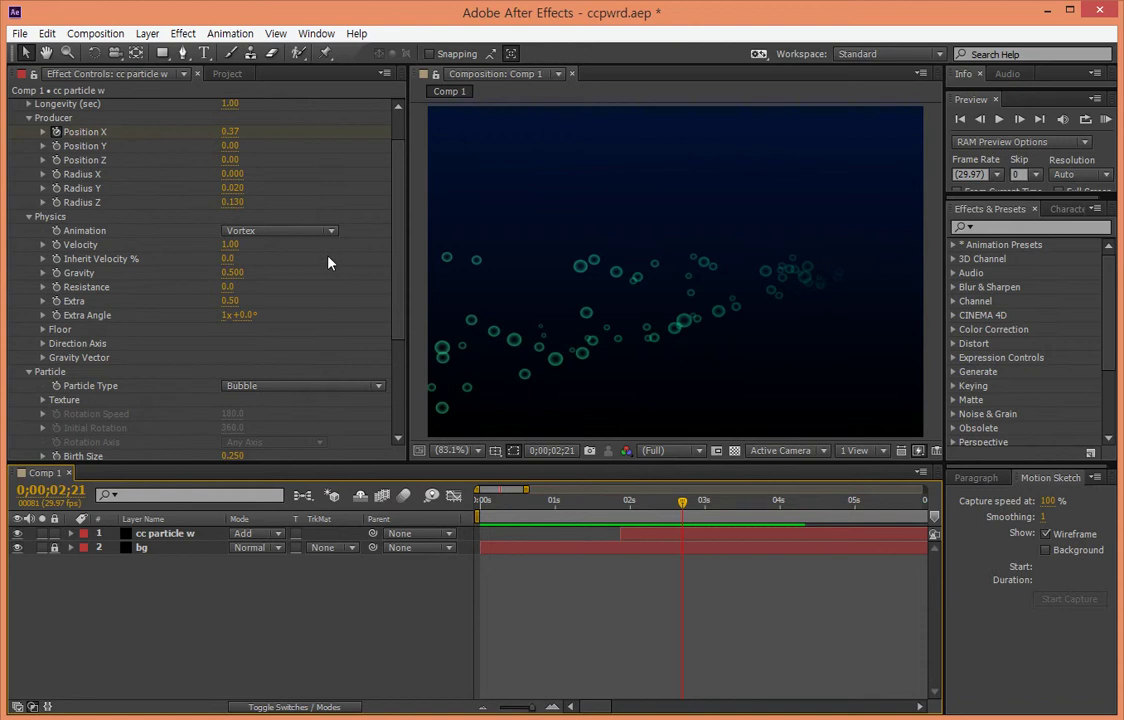
{"action": "left_click", "coordinate": [333, 388]}
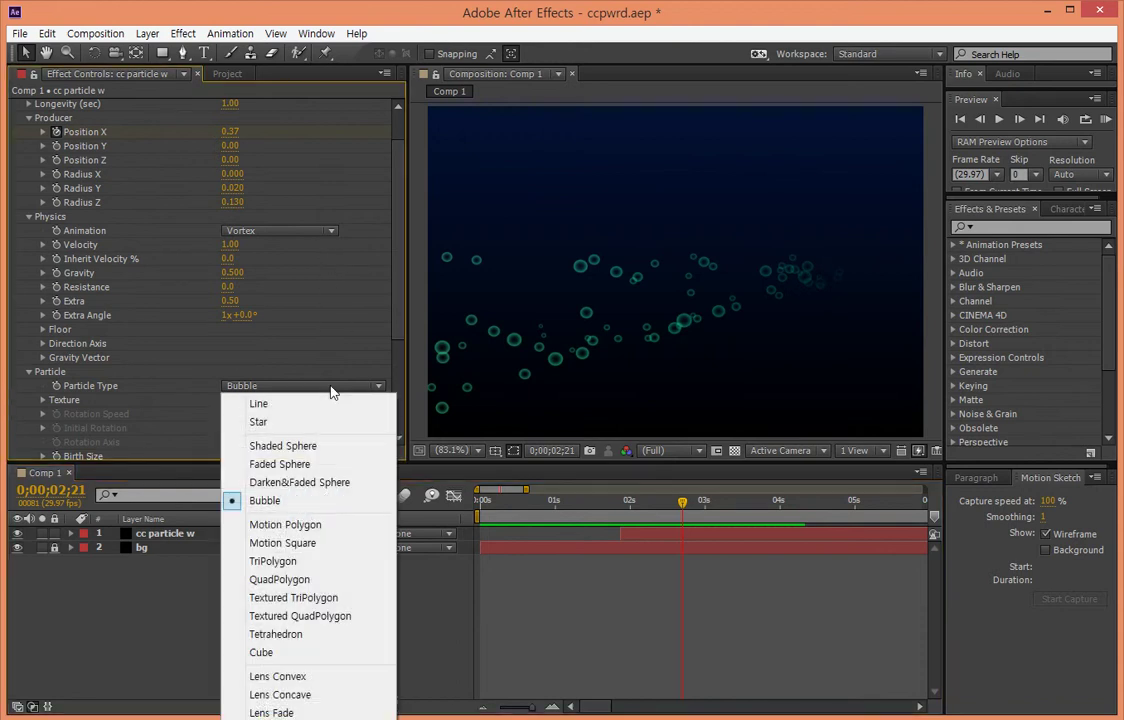
{"action": "left_click", "coordinate": [285, 423]}
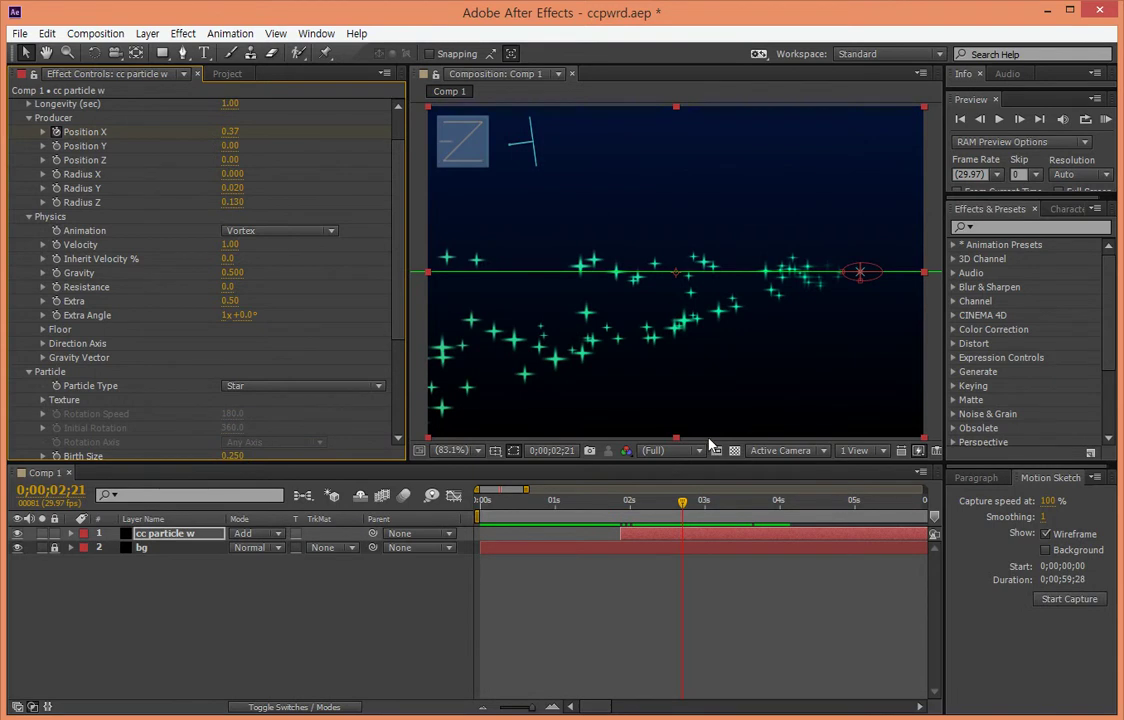
Deselect and reselect the cc particle w layer to bring back its effect settings.
{"action": "left_click", "coordinate": [600, 570]}
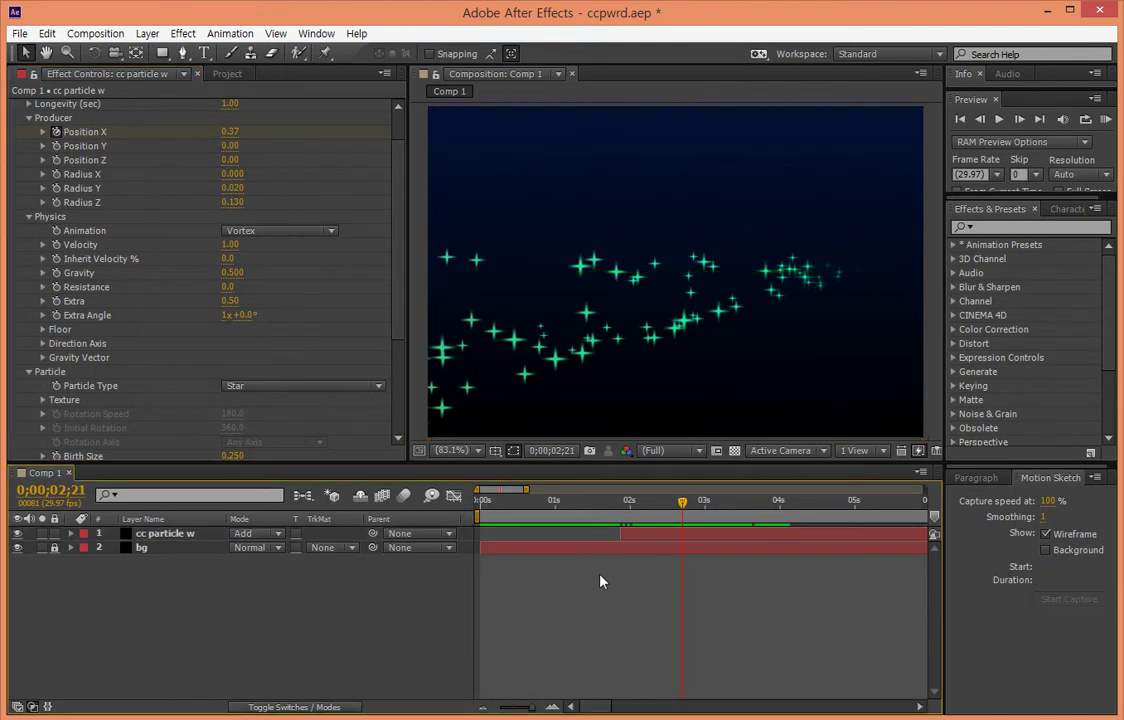
{"action": "left_click", "coordinate": [642, 534]}
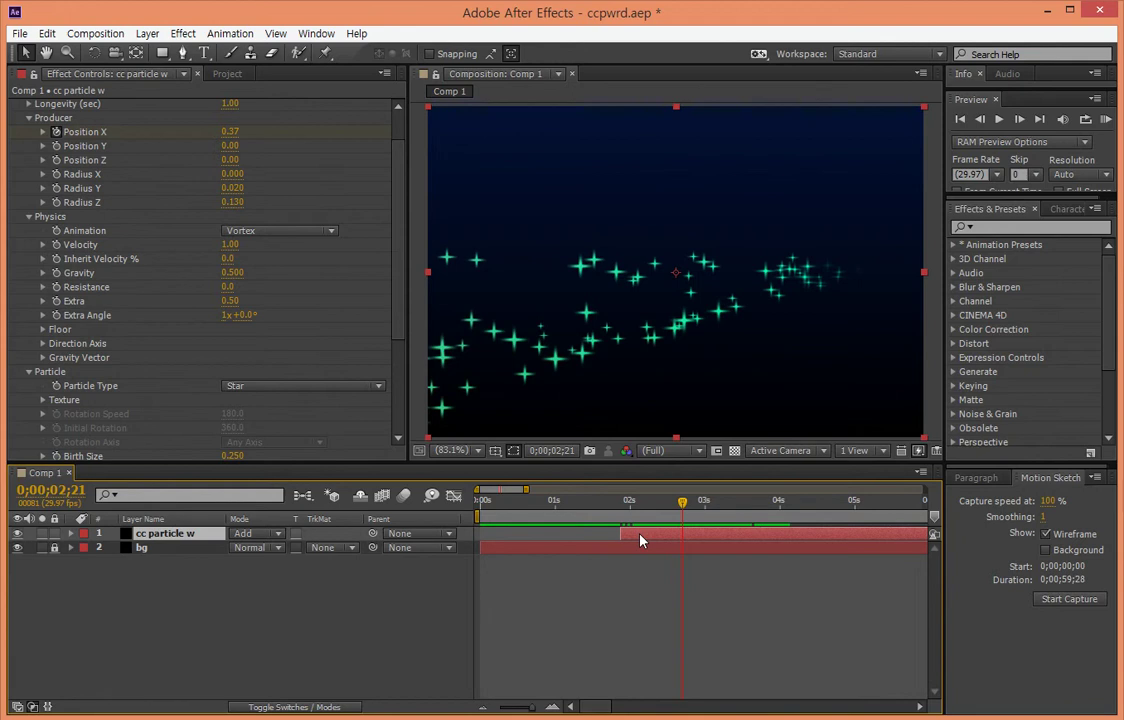
{"action": "left_click", "coordinate": [260, 155]}
{"action": "left_click", "coordinate": [98, 135]}
{"action": "left_click", "coordinate": [641, 285]}
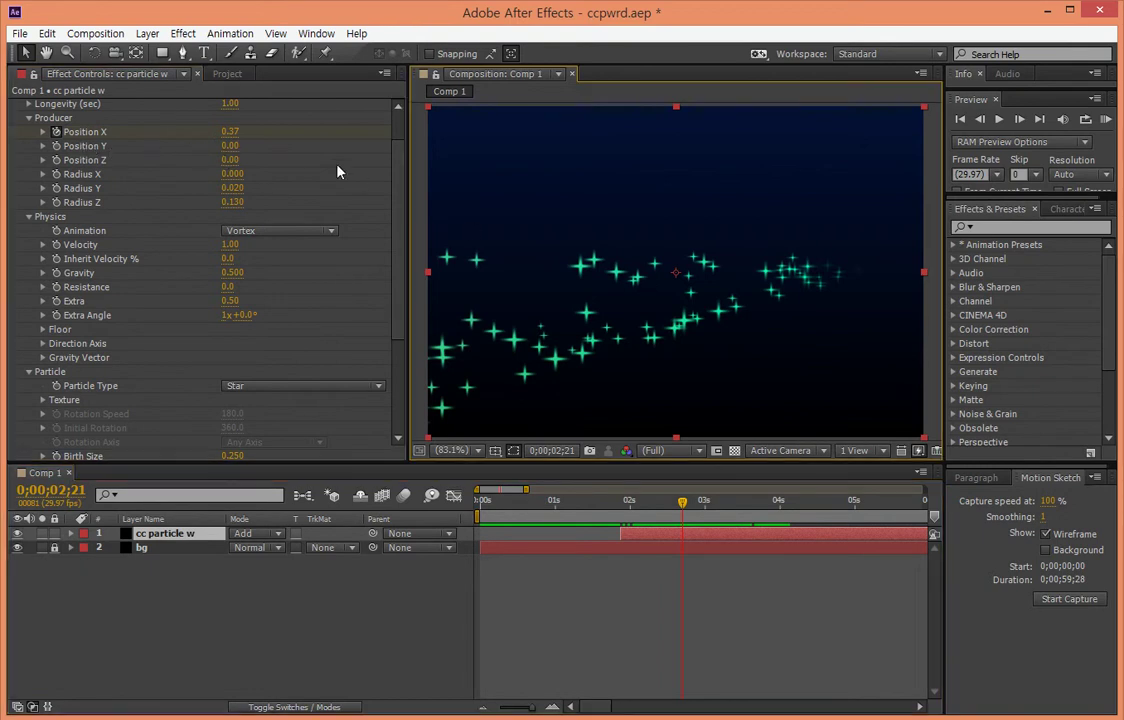
Set the producer Position X to -0.04 and Position Y to -0.01.
{"action": "left_click", "coordinate": [232, 131]}
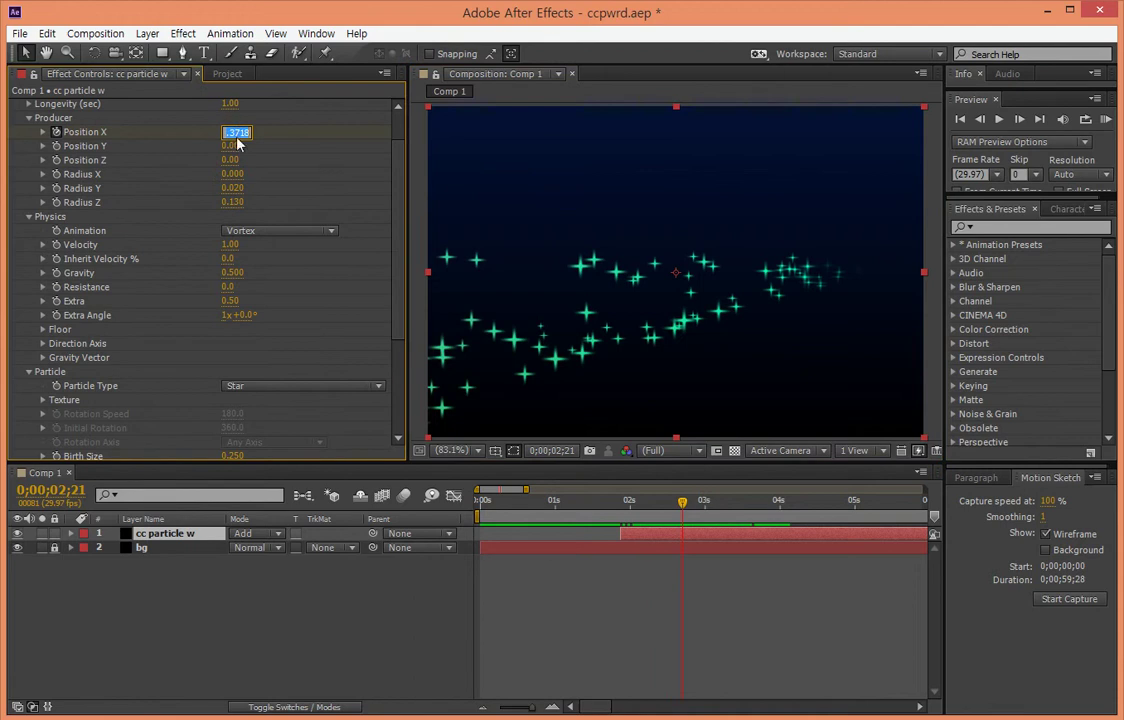
{"action": "key", "text": "Tab"}
{"action": "key", "text": "Return"}
{"action": "left_click", "coordinate": [230, 147]}
{"action": "left_click_drag", "start_coordinate": [230, 145], "coordinate": [229, 145]}
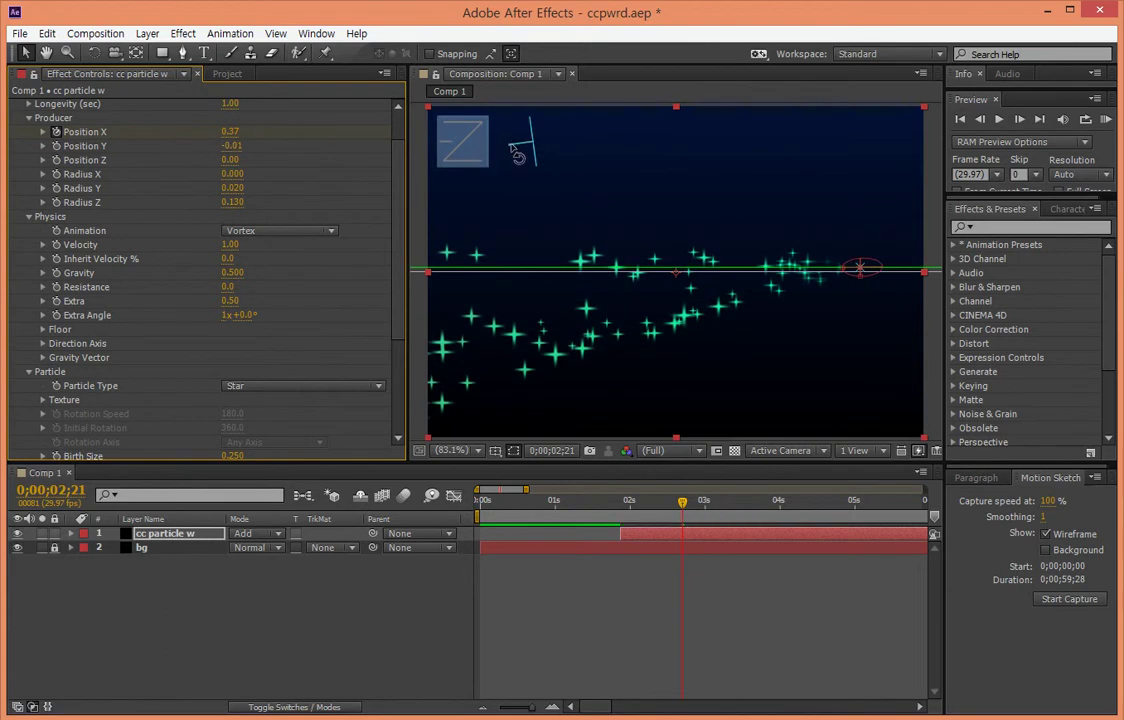
Rotate the particle world view and raise Position Z to 0.22, previewing the stars.
{"action": "mouse_move", "coordinate": [511, 146]}
{"action": "left_mouse_down"}
{"action": "mouse_move", "coordinate": [539, 152]}
{"action": "mouse_move", "coordinate": [520, 116]}
{"action": "left_mouse_up"}
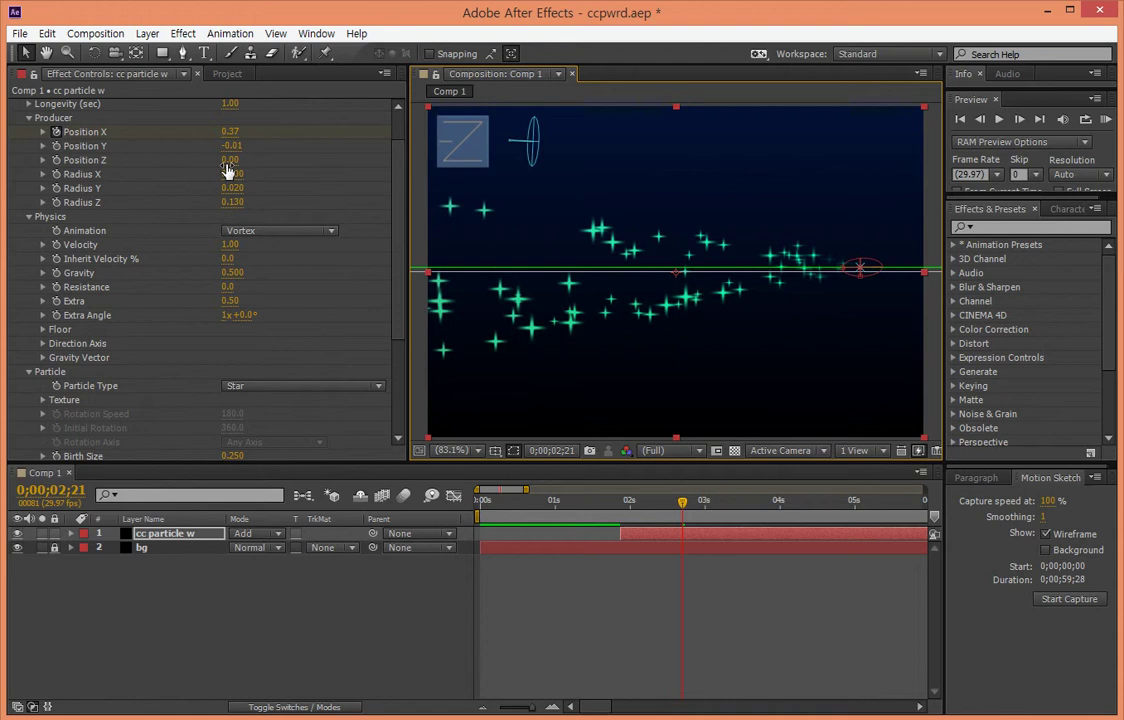
{"action": "mouse_move", "coordinate": [230, 160]}
{"action": "left_mouse_down"}
{"action": "mouse_move", "coordinate": [247, 160]}
{"action": "mouse_move", "coordinate": [175, 180]}
{"action": "mouse_move", "coordinate": [250, 180]}
{"action": "left_mouse_up"}
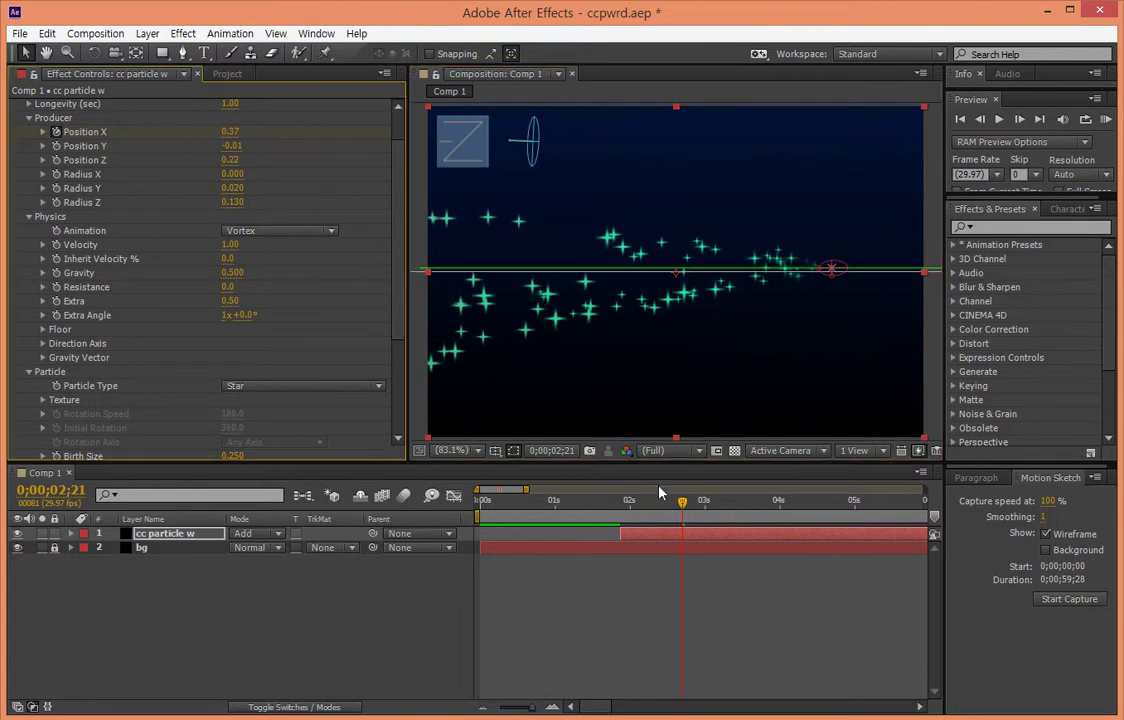
{"action": "mouse_move", "coordinate": [685, 508]}
{"action": "left_mouse_down"}
{"action": "mouse_move", "coordinate": [838, 518]}
{"action": "mouse_move", "coordinate": [662, 494]}
{"action": "left_mouse_up"}
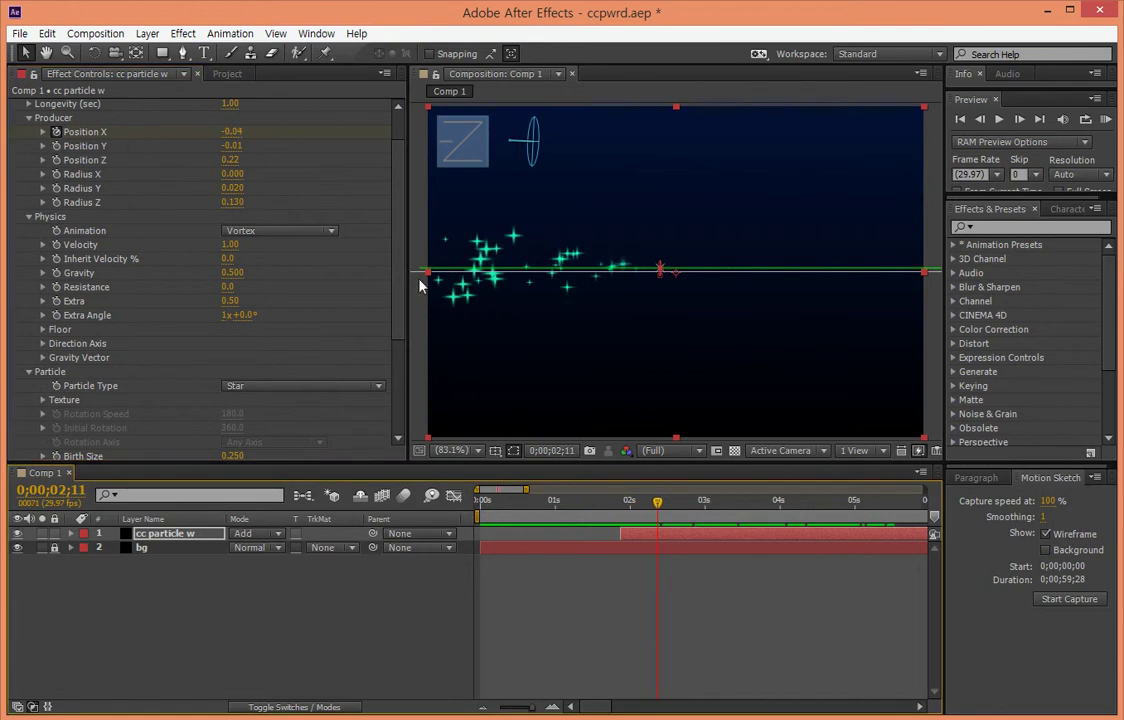
{"action": "scroll", "coordinate": [396, 260], "scroll_direction": "up", "scroll_amount": 3}
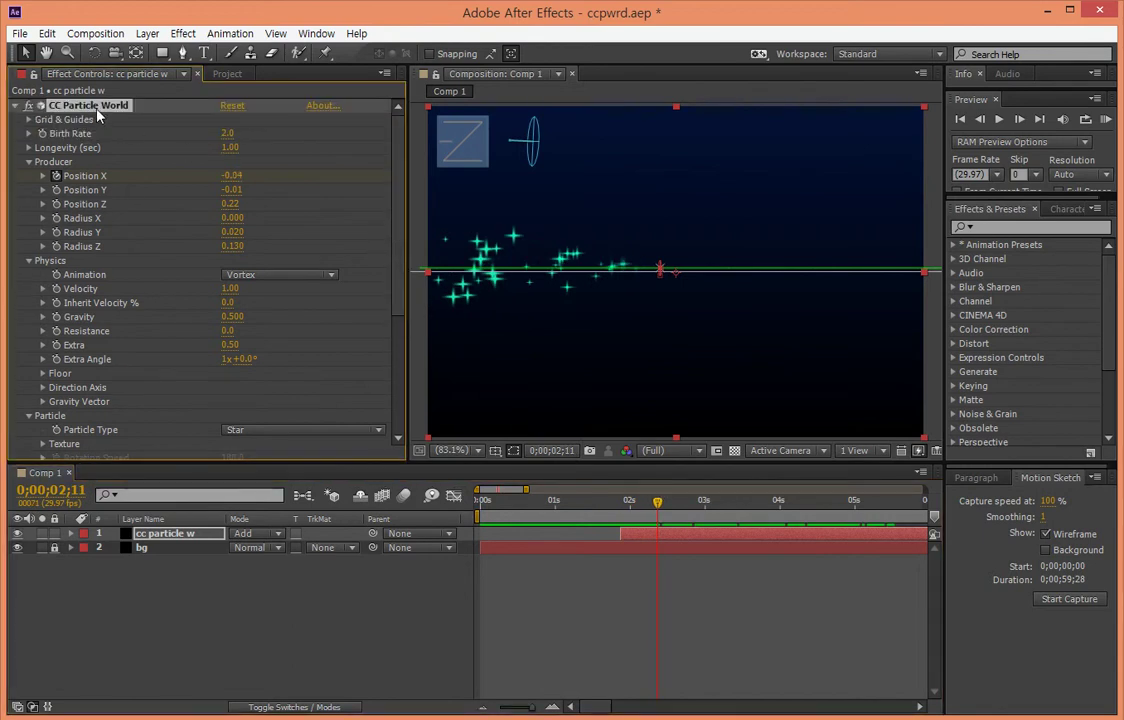
Replace the old effect with a fresh CC Particle World found by searching 'part'.
{"action": "key", "text": "Delete"}
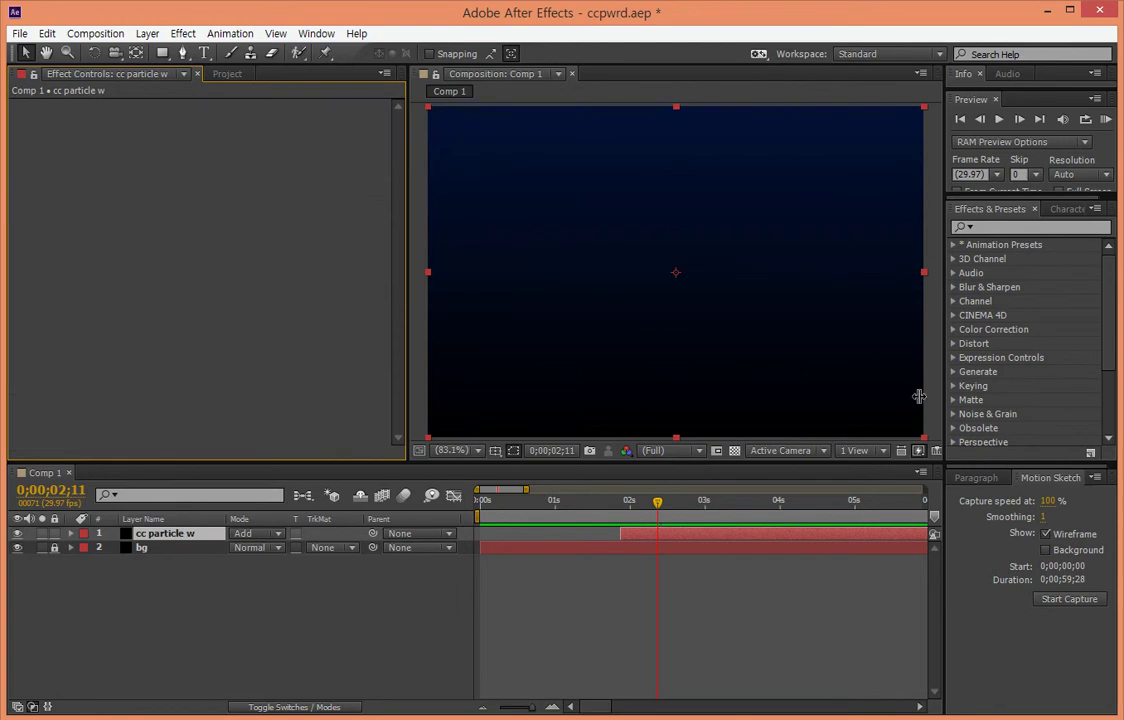
{"action": "left_click", "coordinate": [1008, 227]}
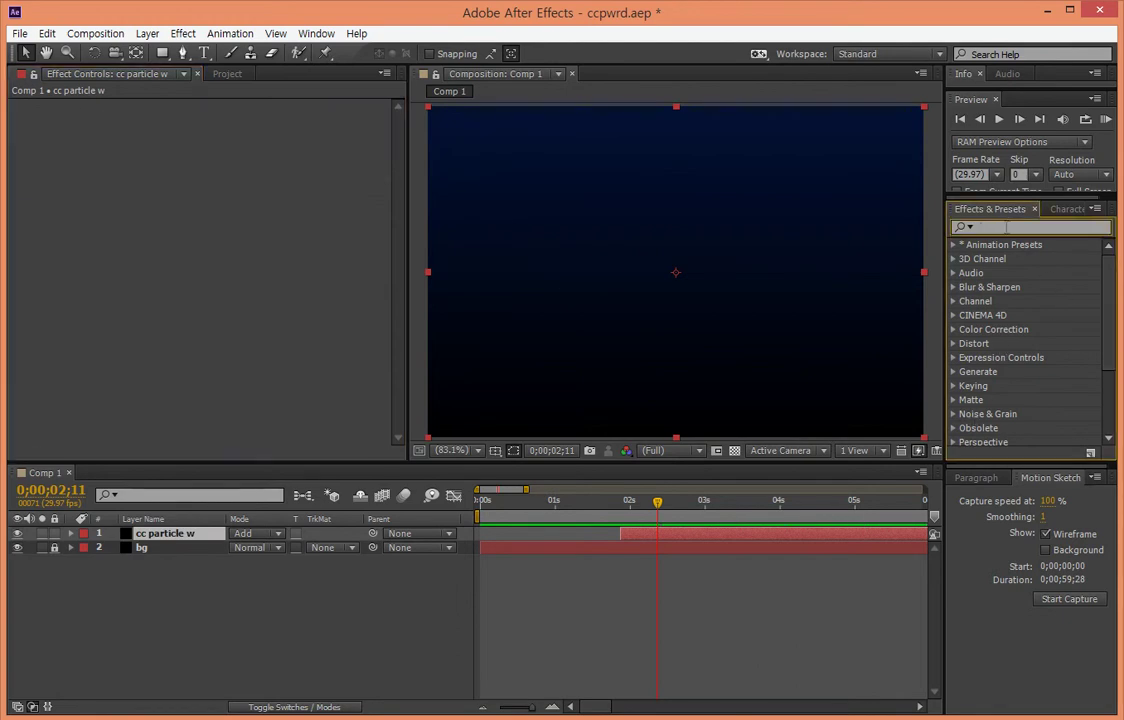
{"action": "type", "text": "p"}
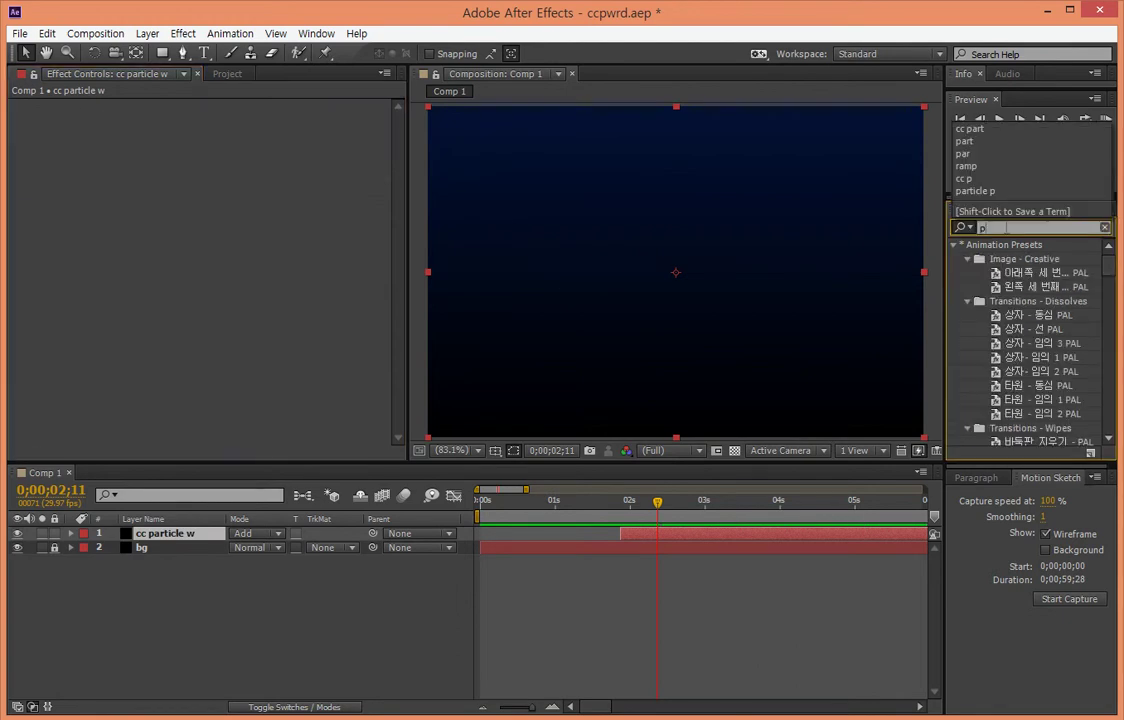
{"action": "type", "text": "art"}
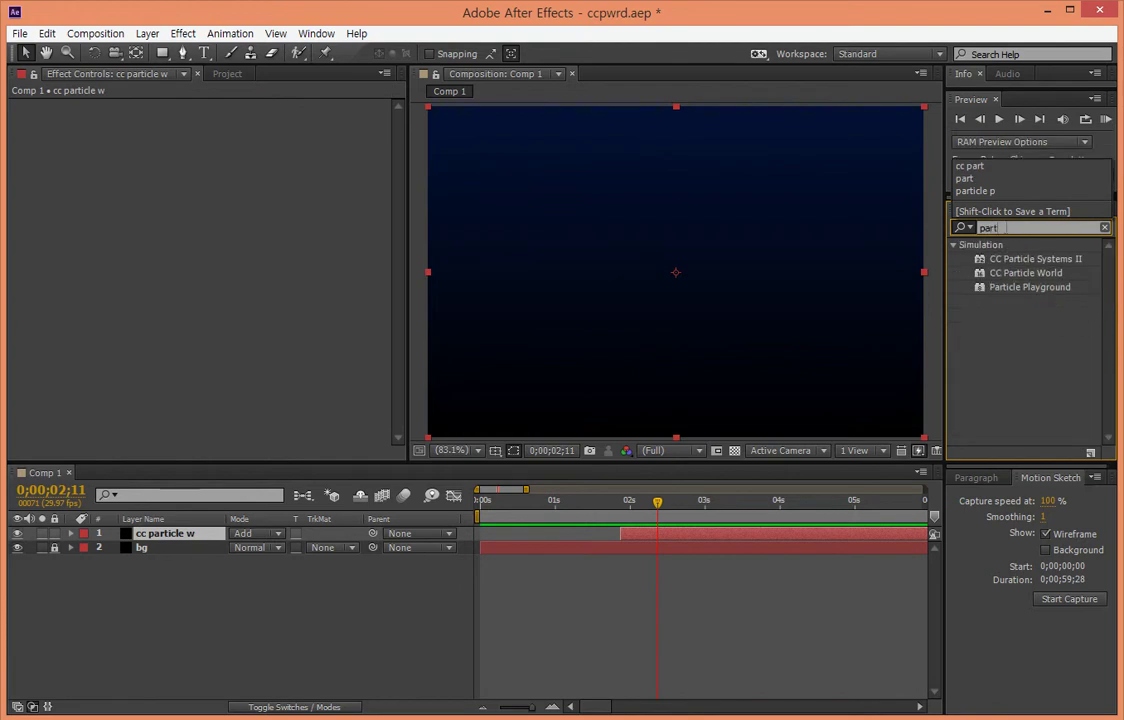
{"action": "mouse_move", "coordinate": [1026, 273]}
{"action": "left_mouse_down"}
{"action": "mouse_move", "coordinate": [755, 286]}
{"action": "mouse_move", "coordinate": [789, 303]}
{"action": "left_mouse_up"}
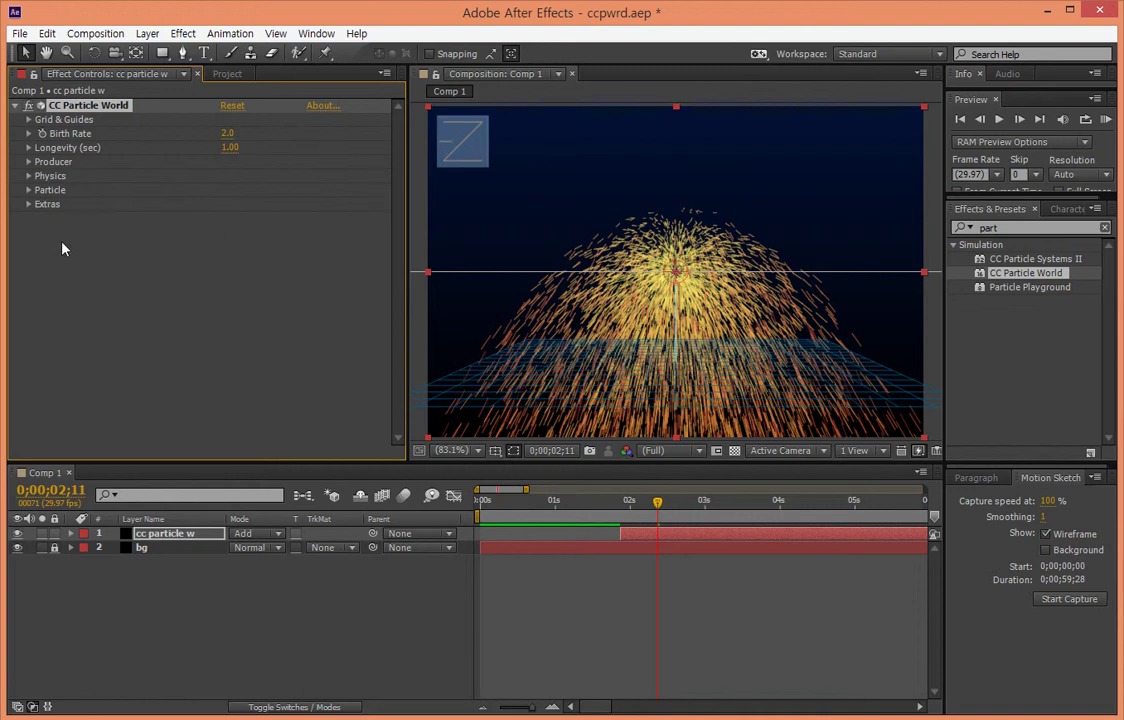
Show the Producer settings and enter 0.2 for Radius X, Radius Y and Radius Z.
{"action": "left_click", "coordinate": [29, 162]}
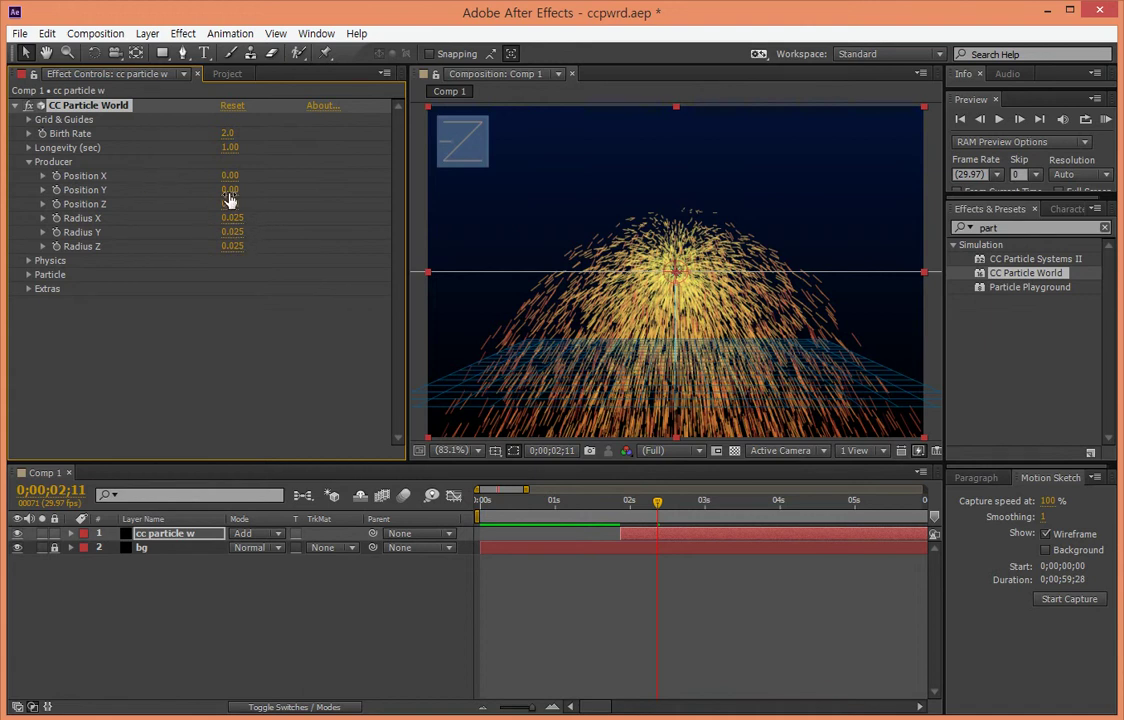
{"action": "mouse_move", "coordinate": [236, 219]}
{"action": "left_mouse_down"}
{"action": "mouse_move", "coordinate": [218, 217]}
{"action": "mouse_move", "coordinate": [300, 219]}
{"action": "mouse_move", "coordinate": [226, 228]}
{"action": "mouse_move", "coordinate": [492, 260]}
{"action": "mouse_move", "coordinate": [270, 275]}
{"action": "mouse_move", "coordinate": [360, 284]}
{"action": "left_mouse_up"}
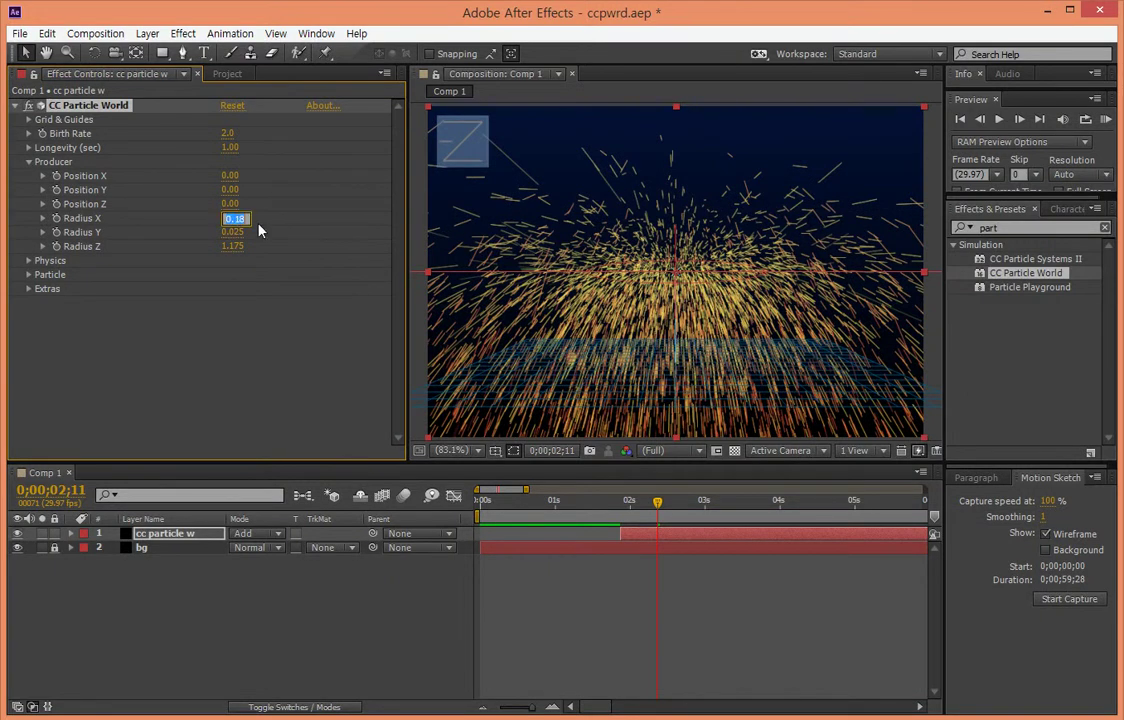
{"action": "type", "text": "0."}
{"action": "key", "text": "Tab"}
{"action": "type", "text": "0."}
{"action": "key", "text": "Tab"}
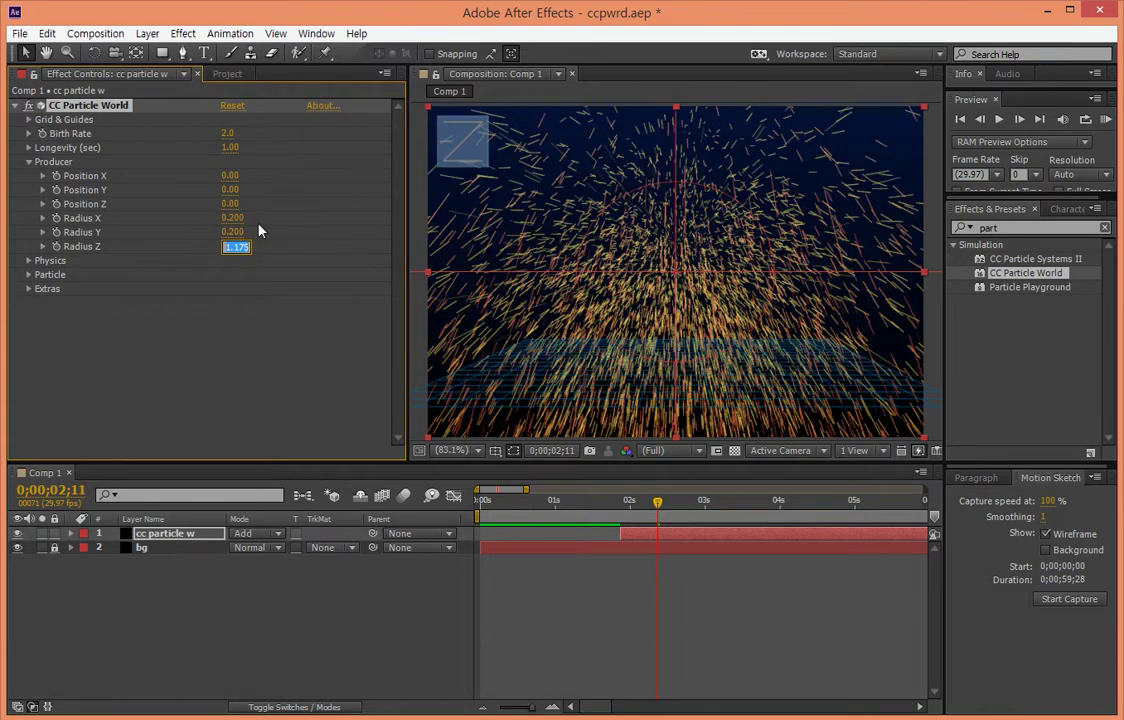
{"action": "type", "text": "0.2"}
{"action": "key", "text": "Return"}
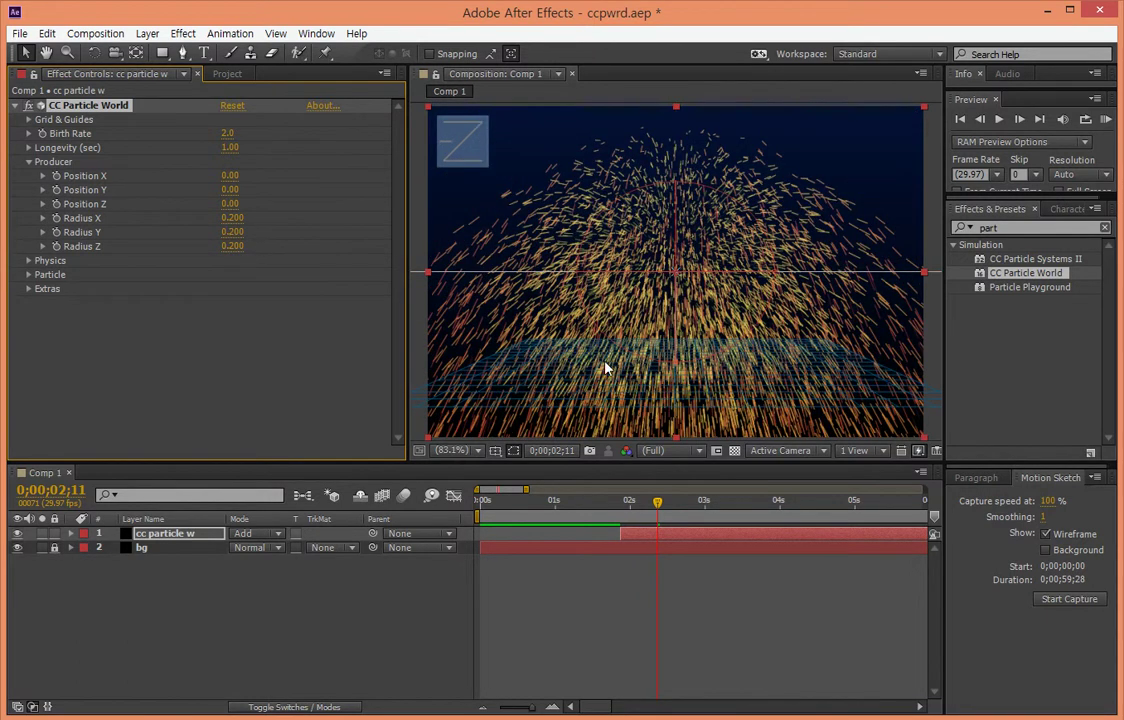
Preview the burst while experimenting with different Radius Z and Radius Y values.
{"action": "left_click", "coordinate": [617, 510]}
{"action": "mouse_move", "coordinate": [617, 512]}
{"action": "left_mouse_down"}
{"action": "mouse_move", "coordinate": [668, 514]}
{"action": "mouse_move", "coordinate": [657, 513]}
{"action": "left_mouse_up"}
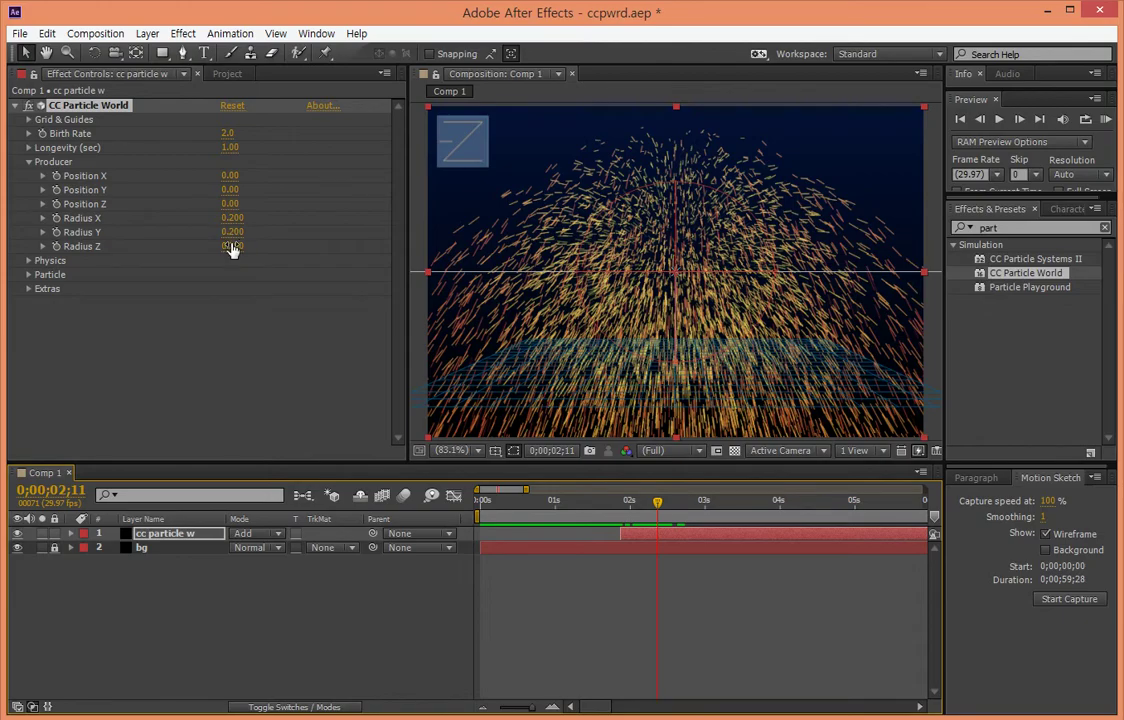
{"action": "mouse_move", "coordinate": [232, 245]}
{"action": "left_mouse_down"}
{"action": "mouse_move", "coordinate": [497, 248]}
{"action": "mouse_move", "coordinate": [513, 120]}
{"action": "mouse_move", "coordinate": [279, 308]}
{"action": "left_mouse_up"}
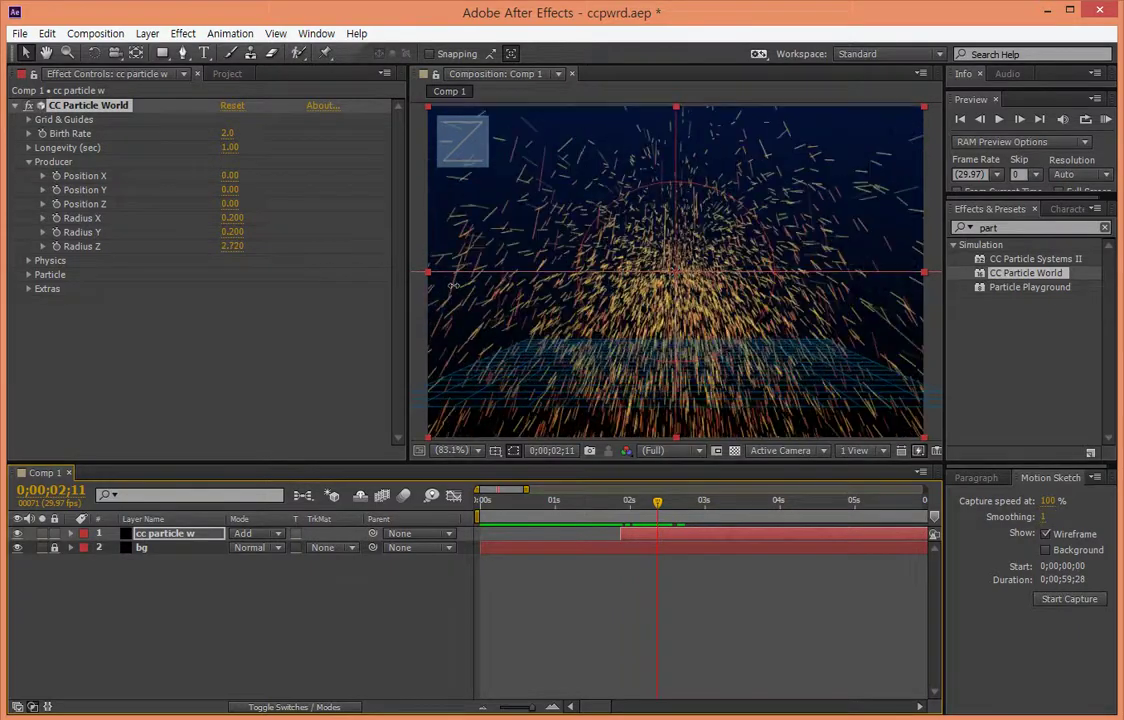
{"action": "left_click_drag", "start_coordinate": [165, 329], "coordinate": [133, 338]}
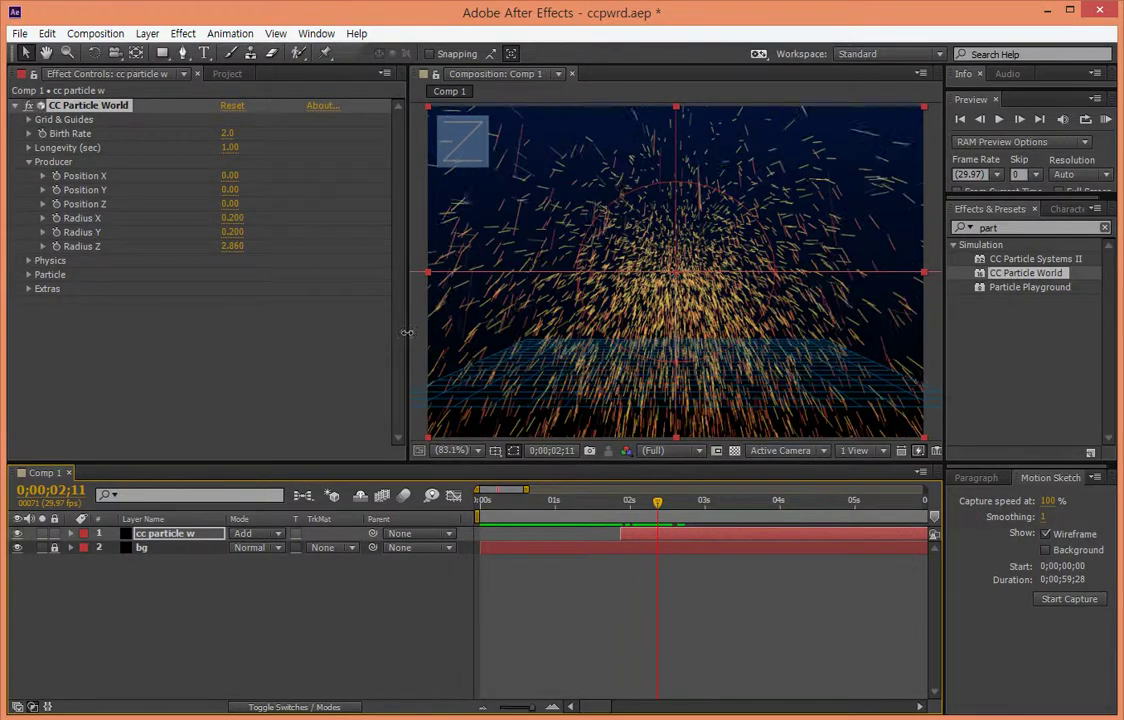
{"action": "mouse_move", "coordinate": [231, 232]}
{"action": "left_mouse_down"}
{"action": "mouse_move", "coordinate": [215, 232]}
{"action": "mouse_move", "coordinate": [226, 246]}
{"action": "mouse_move", "coordinate": [215, 249]}
{"action": "mouse_move", "coordinate": [253, 248]}
{"action": "left_mouse_up"}
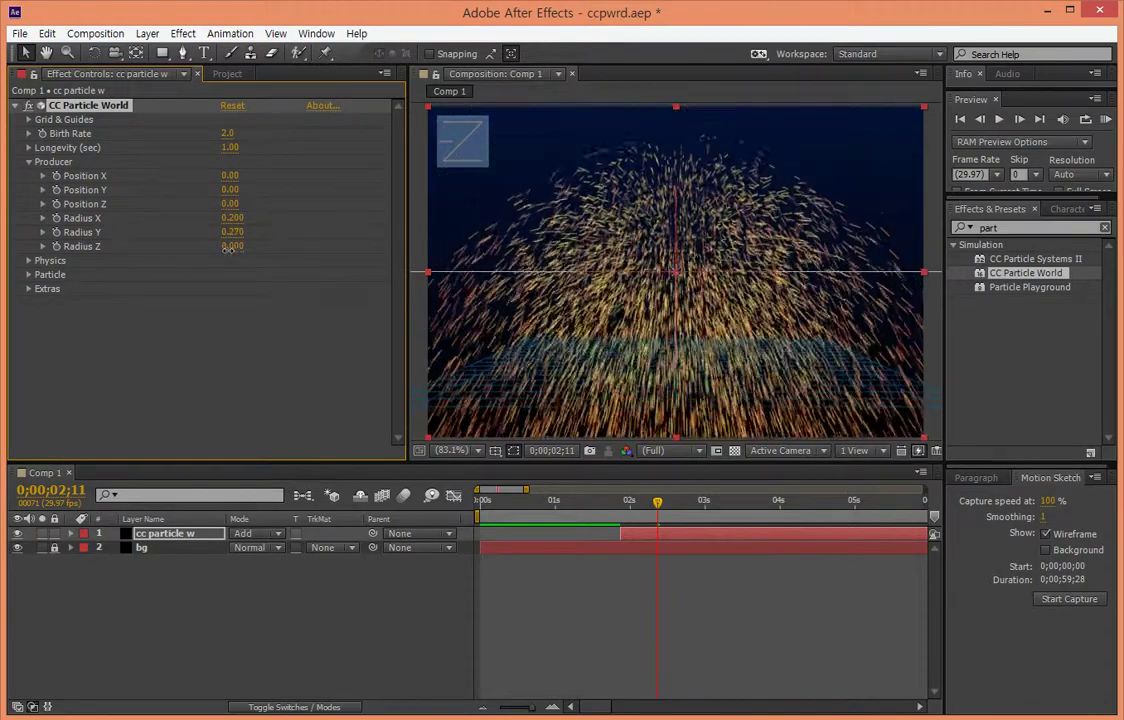
{"action": "left_click_drag", "start_coordinate": [232, 229], "coordinate": [242, 220]}
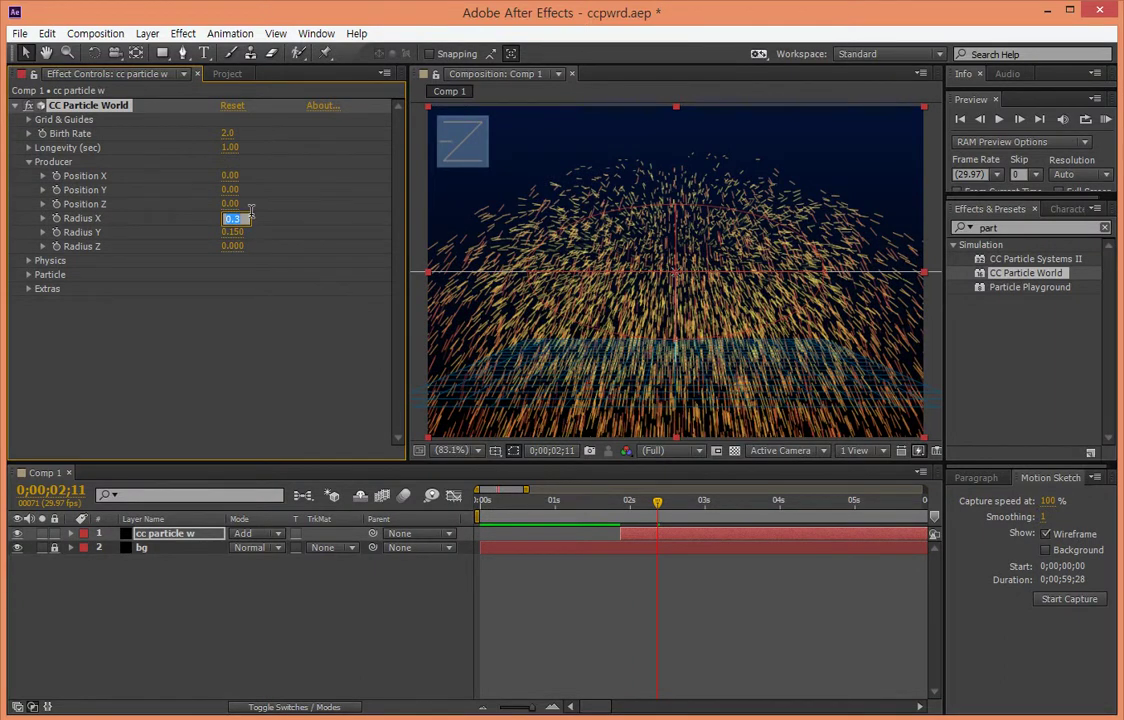
Set producer Radius X, Y and Z back to 0.200.
{"action": "key", "text": "Tab"}
{"action": "type", "text": "0"}
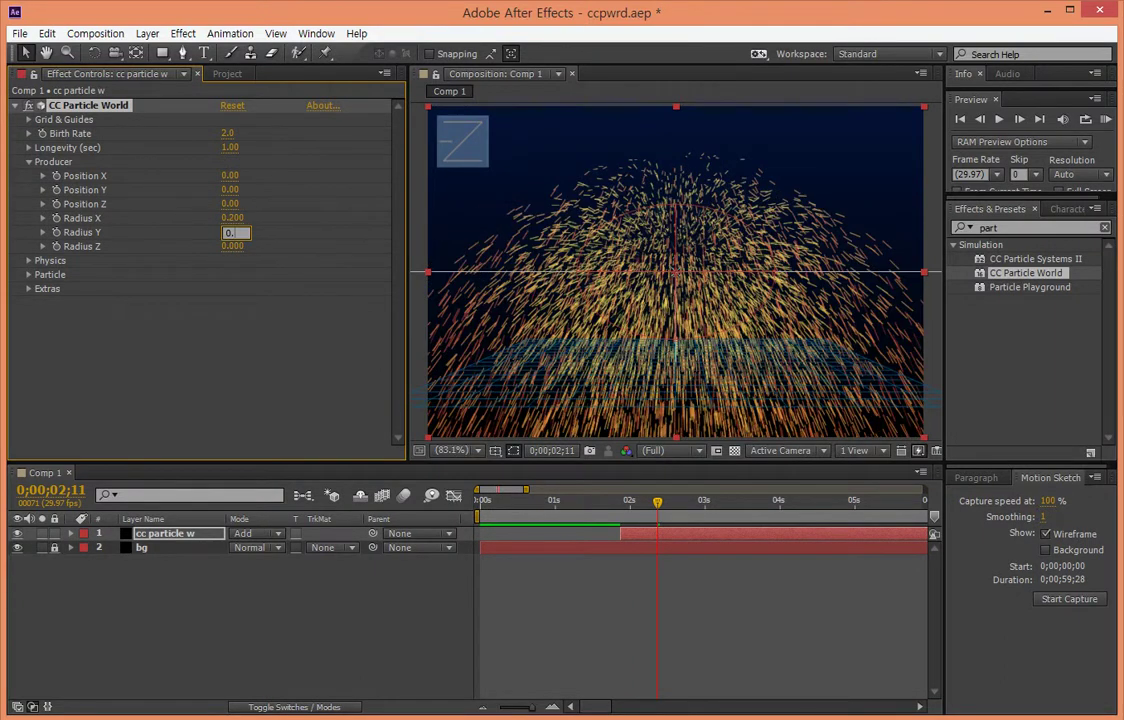
{"action": "key", "text": "Tab"}
{"action": "type", "text": "0.2"}
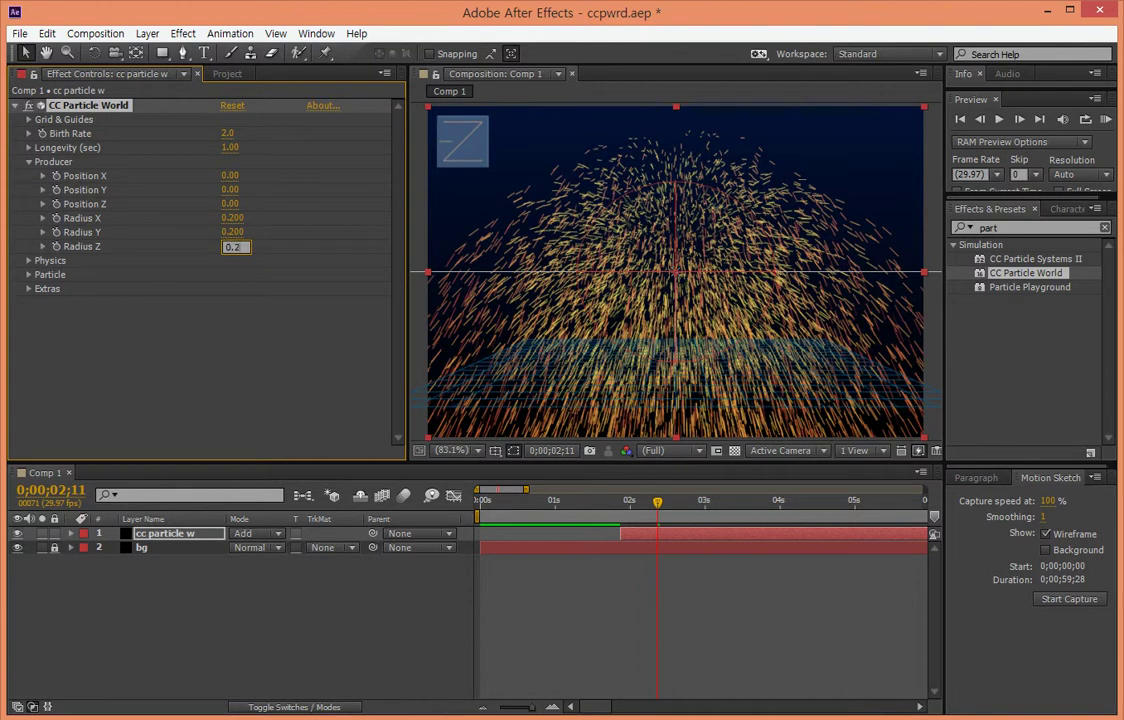
{"action": "left_click", "coordinate": [252, 361]}
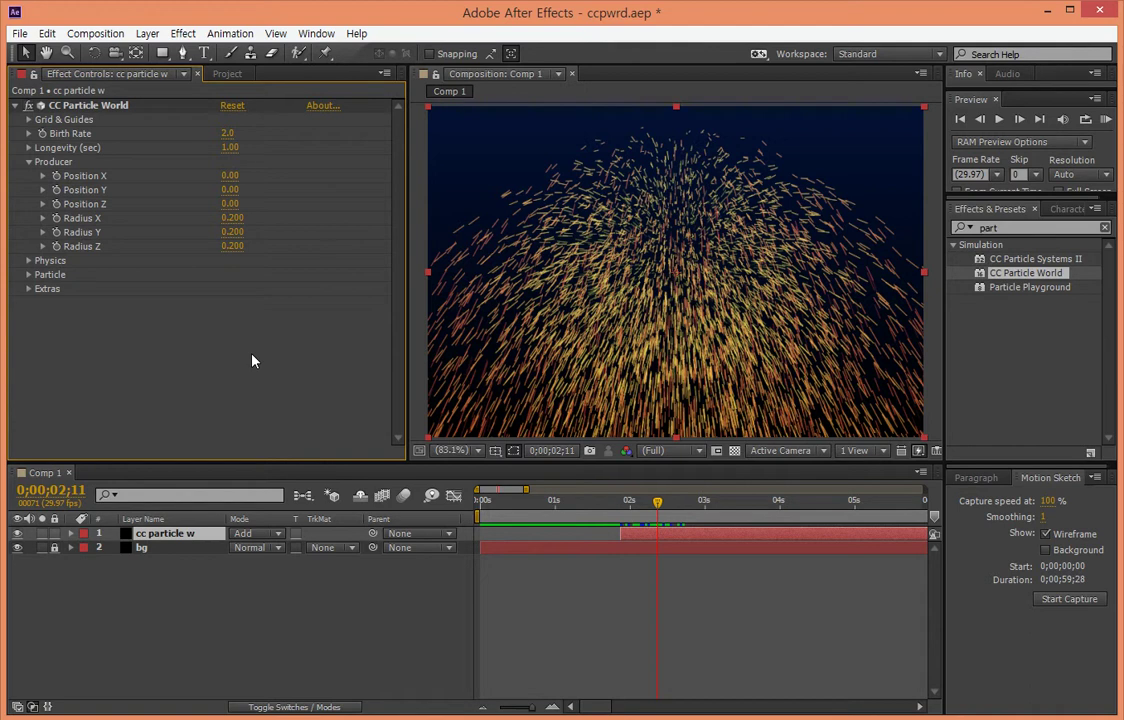
Show the Physics settings and try Gravity values from 1.18 upward and down, previewing the burst.
{"action": "left_click", "coordinate": [29, 163]}
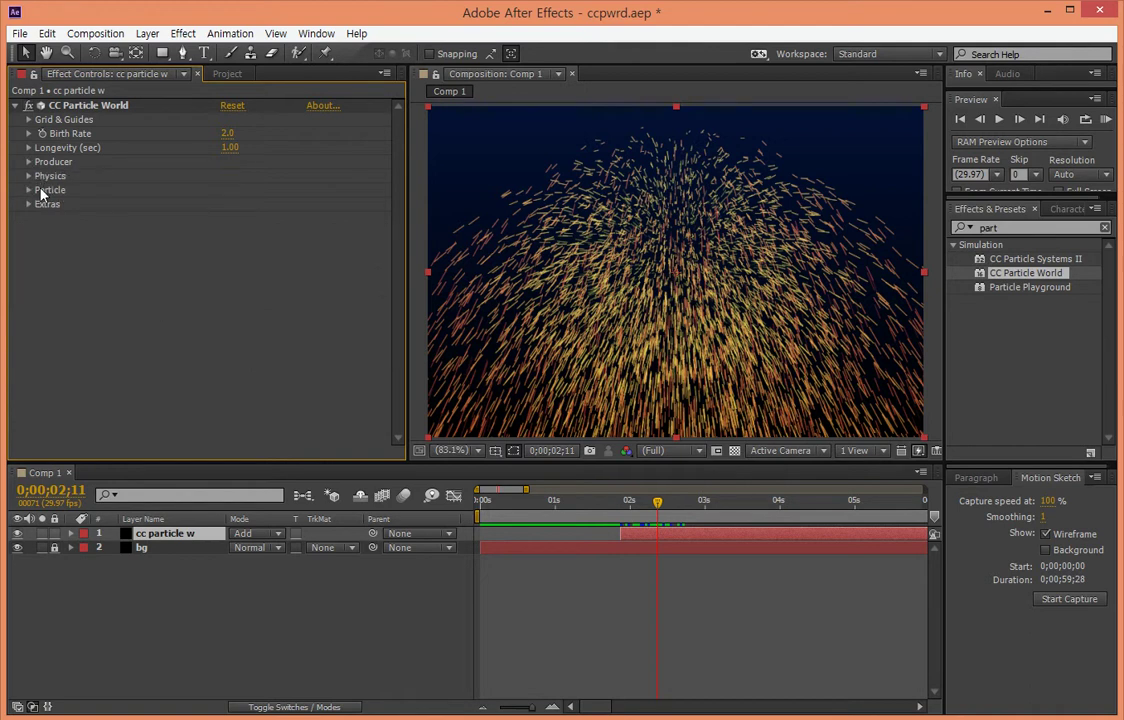
{"action": "left_click", "coordinate": [29, 176]}
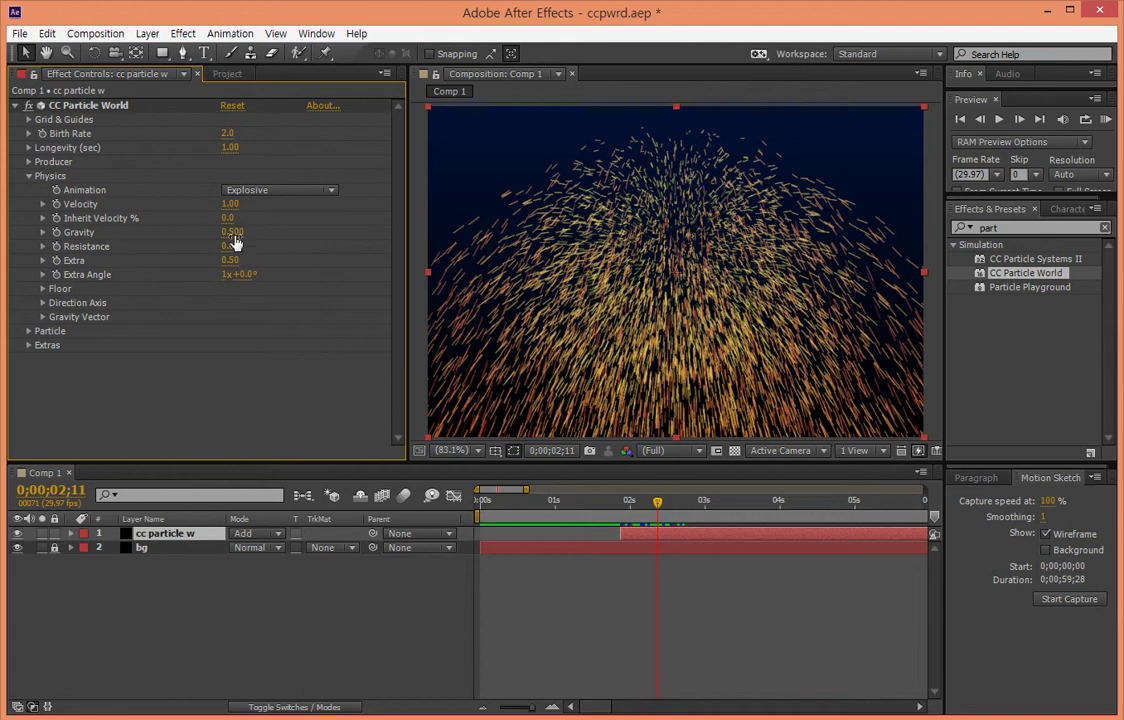
{"action": "type", "text": "1.18"}
{"action": "key", "text": "Return"}
{"action": "left_click_drag", "start_coordinate": [295, 231], "coordinate": [800, 304]}
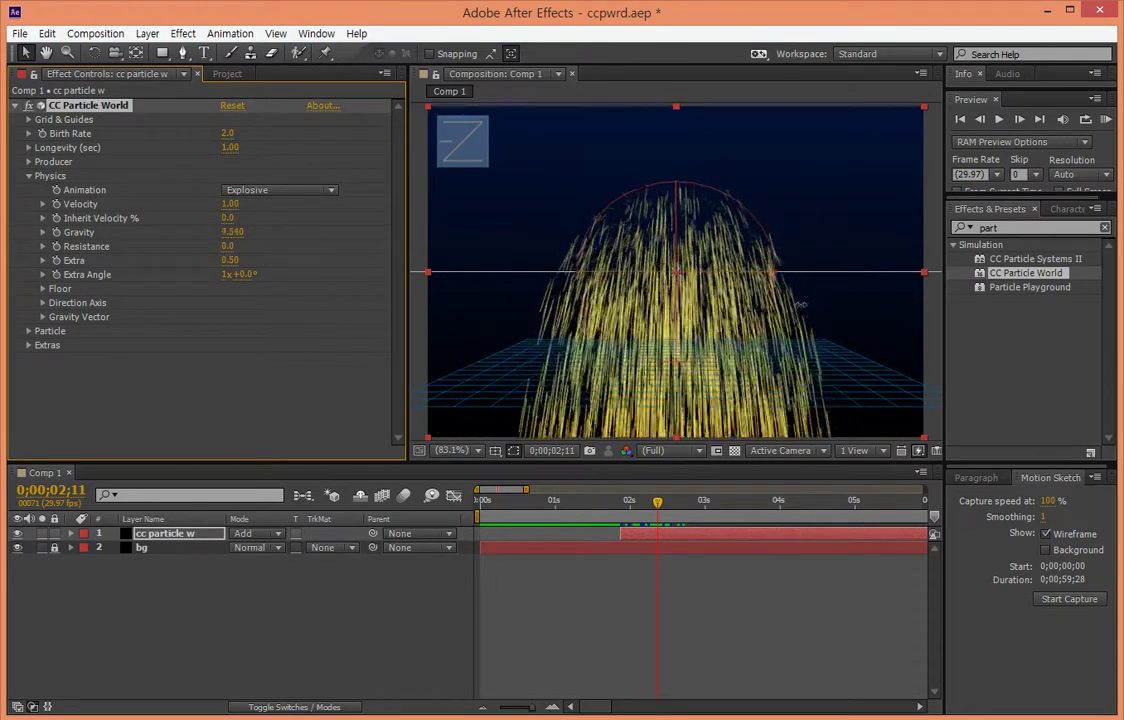
{"action": "mouse_move", "coordinate": [800, 304]}
{"action": "left_mouse_down"}
{"action": "mouse_move", "coordinate": [189, 262]}
{"action": "mouse_move", "coordinate": [243, 280]}
{"action": "left_mouse_up"}
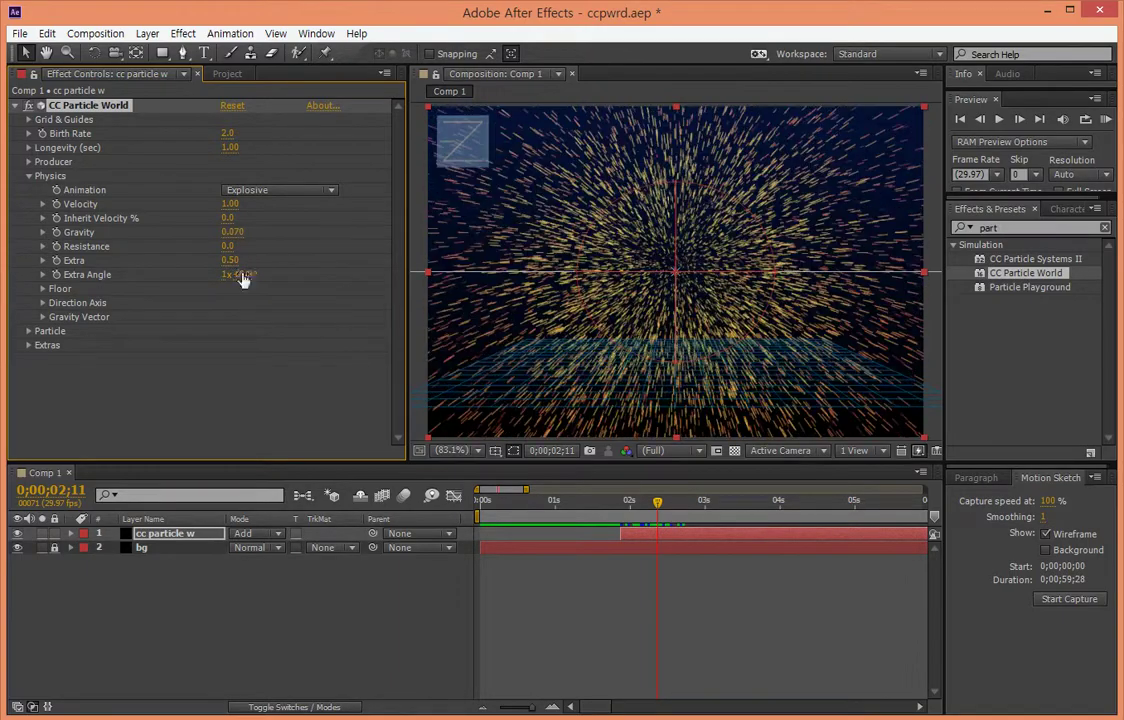
{"action": "mouse_move", "coordinate": [657, 501]}
{"action": "left_mouse_down"}
{"action": "mouse_move", "coordinate": [757, 497]}
{"action": "mouse_move", "coordinate": [631, 496]}
{"action": "left_mouse_up"}
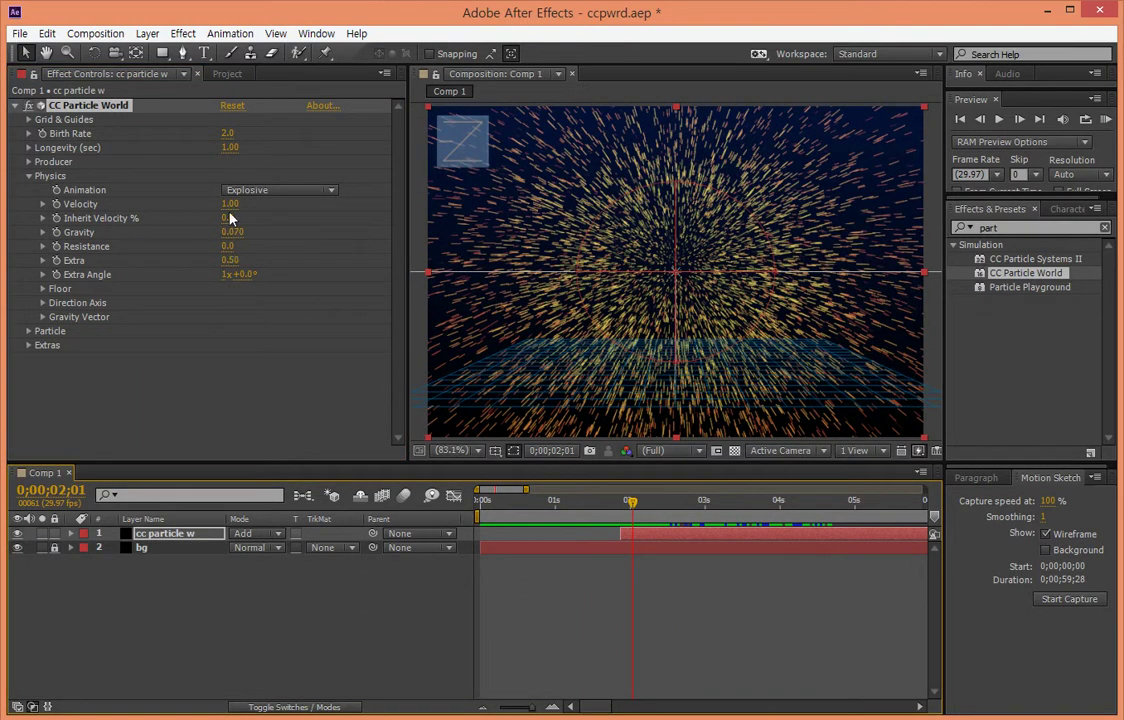
Test negative Gravity values, then settle Gravity at 0.100 for an outward burst.
{"action": "left_click_drag", "start_coordinate": [231, 231], "coordinate": [10, 262]}
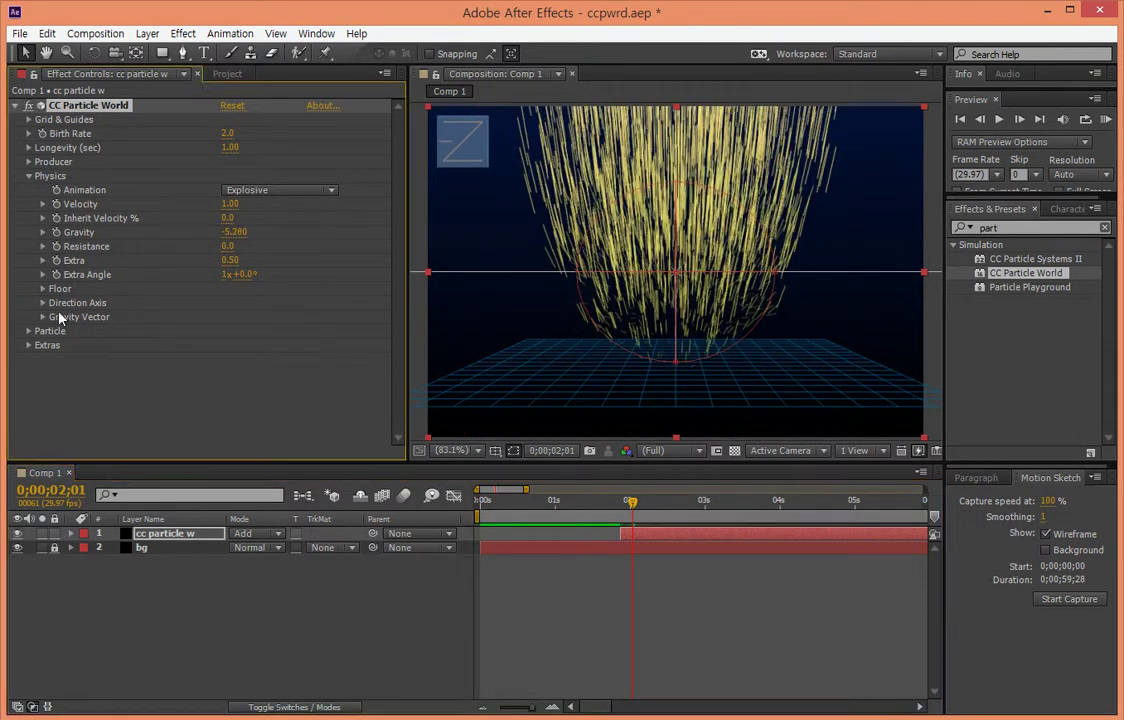
{"action": "left_click_drag", "start_coordinate": [229, 238], "coordinate": [150, 240]}
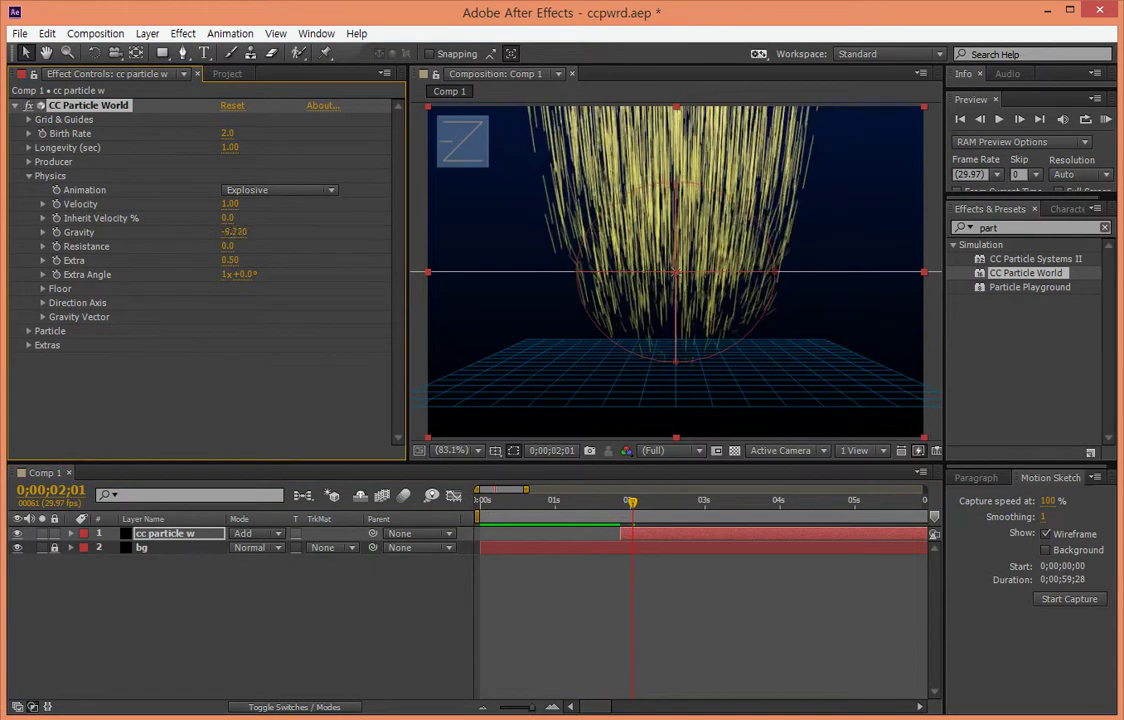
{"action": "left_click_drag", "start_coordinate": [630, 507], "coordinate": [640, 507]}
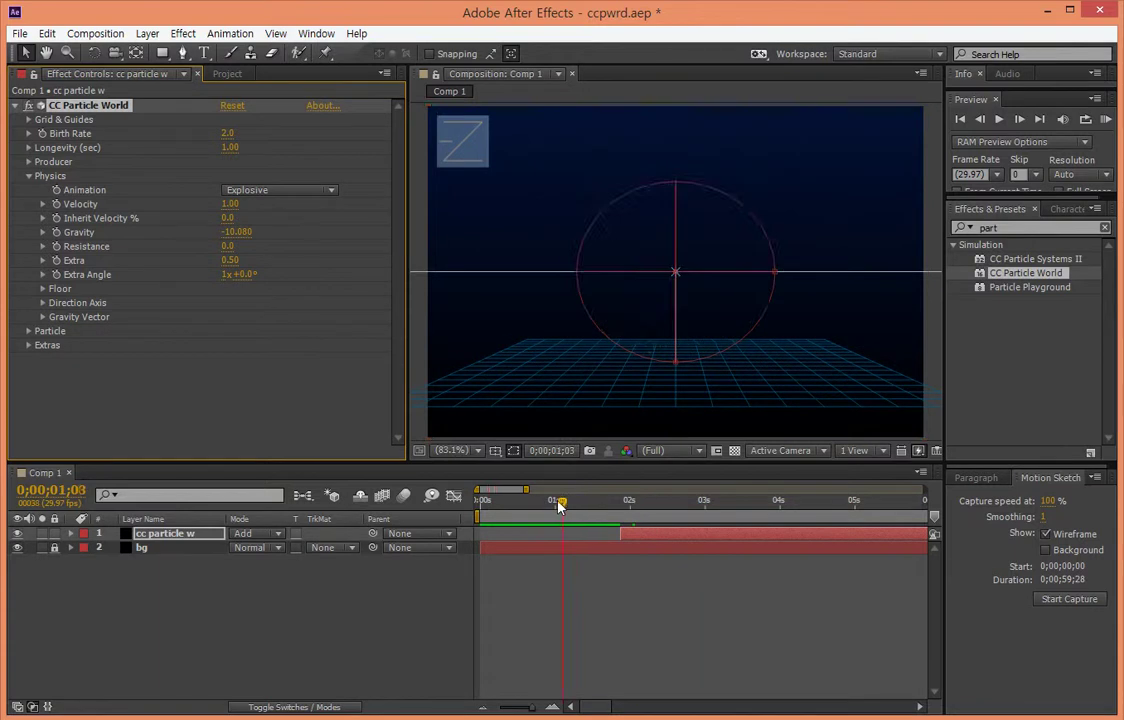
{"action": "left_click_drag", "start_coordinate": [240, 238], "coordinate": [390, 238]}
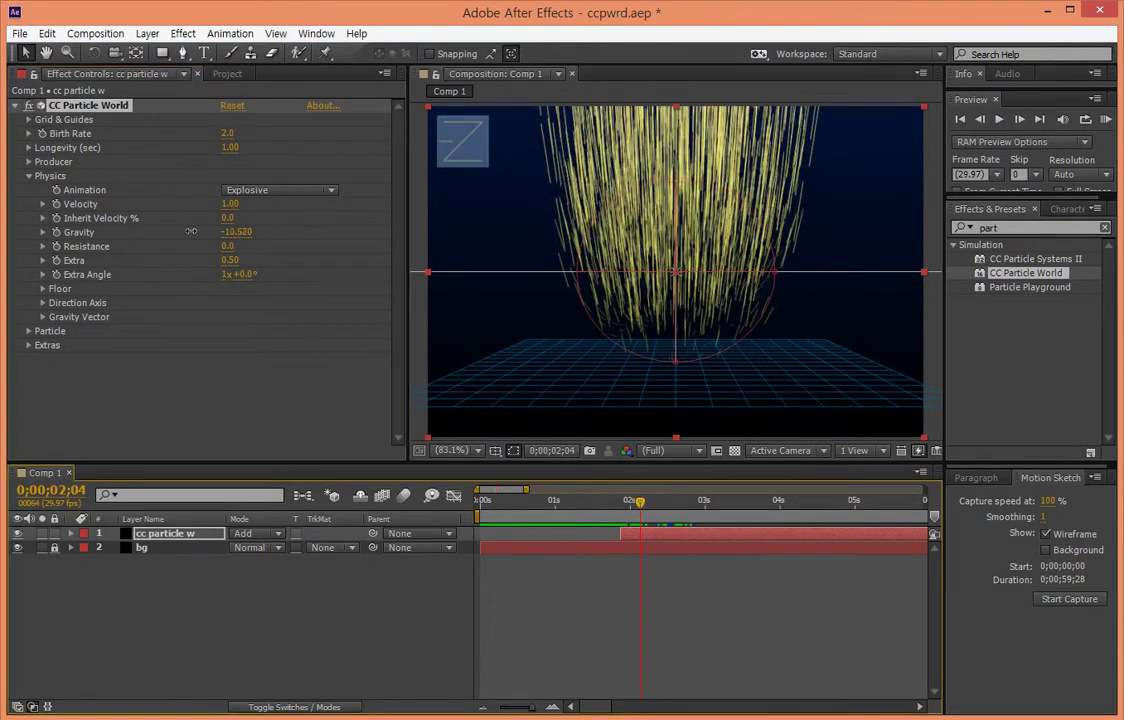
{"action": "left_click_drag", "start_coordinate": [235, 231], "coordinate": [475, 258]}
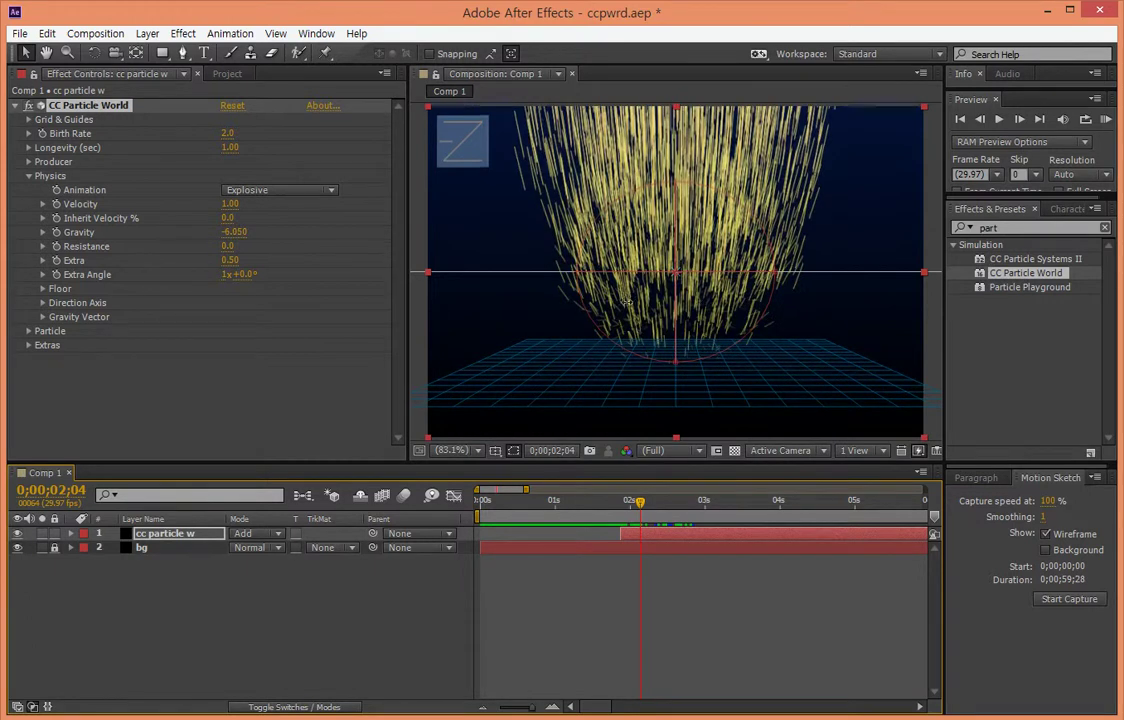
{"action": "mouse_move", "coordinate": [475, 258]}
{"action": "left_mouse_down"}
{"action": "mouse_move", "coordinate": [540, 258]}
{"action": "mouse_move", "coordinate": [520, 258]}
{"action": "left_mouse_up"}
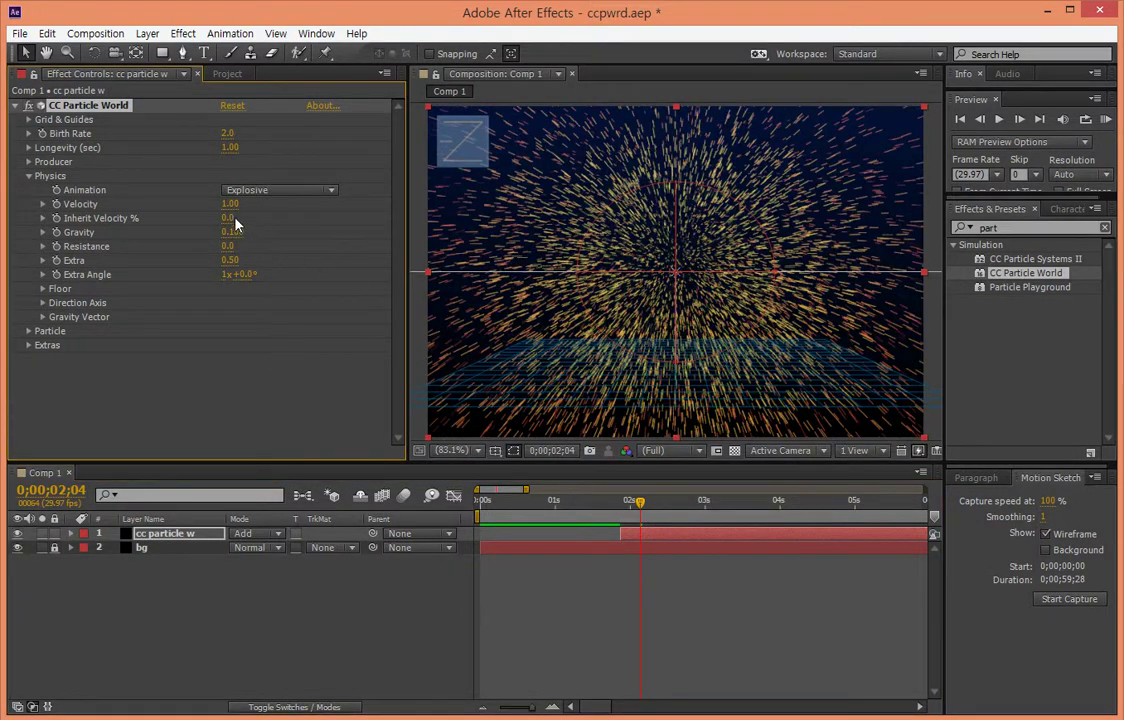
Tune Velocity to 2.24 and Gravity to -0.090, previewing the streaks on the timeline.
{"action": "mouse_move", "coordinate": [230, 203]}
{"action": "left_mouse_down"}
{"action": "mouse_move", "coordinate": [272, 203]}
{"action": "mouse_move", "coordinate": [169, 203]}
{"action": "left_mouse_up"}
{"action": "mouse_move", "coordinate": [118, 246]}
{"action": "left_mouse_down"}
{"action": "mouse_move", "coordinate": [199, 259]}
{"action": "mouse_move", "coordinate": [149, 264]}
{"action": "left_mouse_up"}
{"action": "left_click_drag", "start_coordinate": [640, 510], "coordinate": [687, 500]}
{"action": "mouse_move", "coordinate": [236, 208]}
{"action": "left_mouse_down"}
{"action": "mouse_move", "coordinate": [473, 233]}
{"action": "mouse_move", "coordinate": [622, 233]}
{"action": "left_mouse_up"}
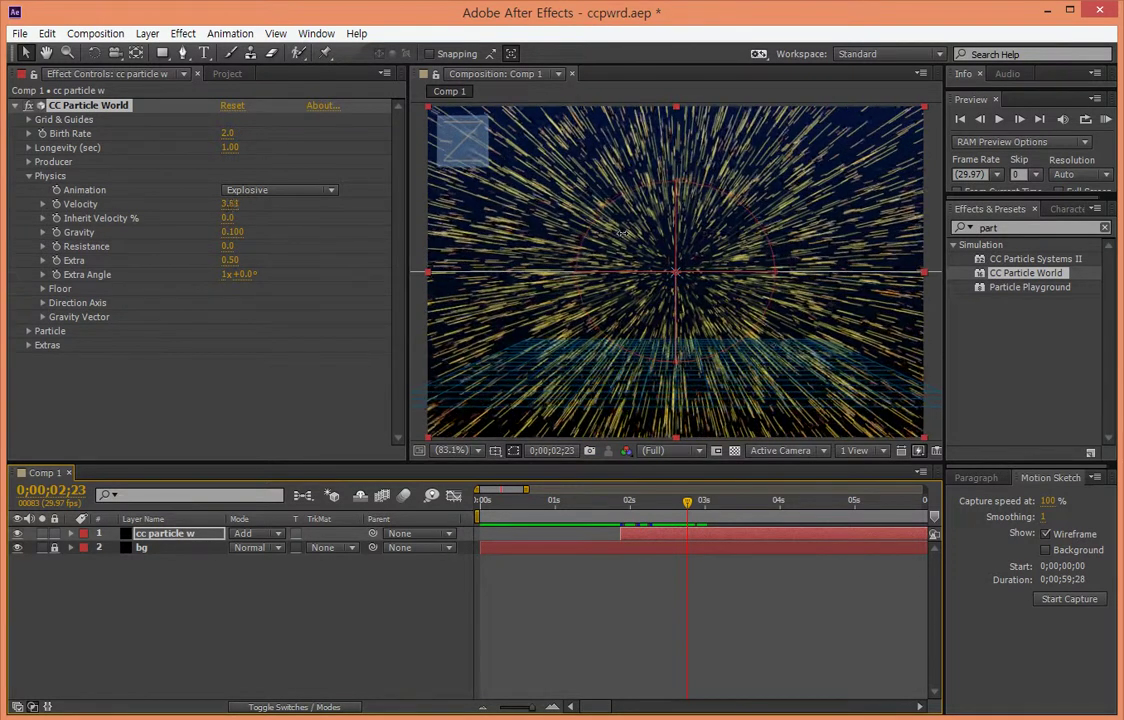
{"action": "mouse_move", "coordinate": [622, 233]}
{"action": "left_mouse_down"}
{"action": "mouse_move", "coordinate": [232, 204]}
{"action": "mouse_move", "coordinate": [10, 205]}
{"action": "mouse_move", "coordinate": [545, 216]}
{"action": "left_mouse_up"}
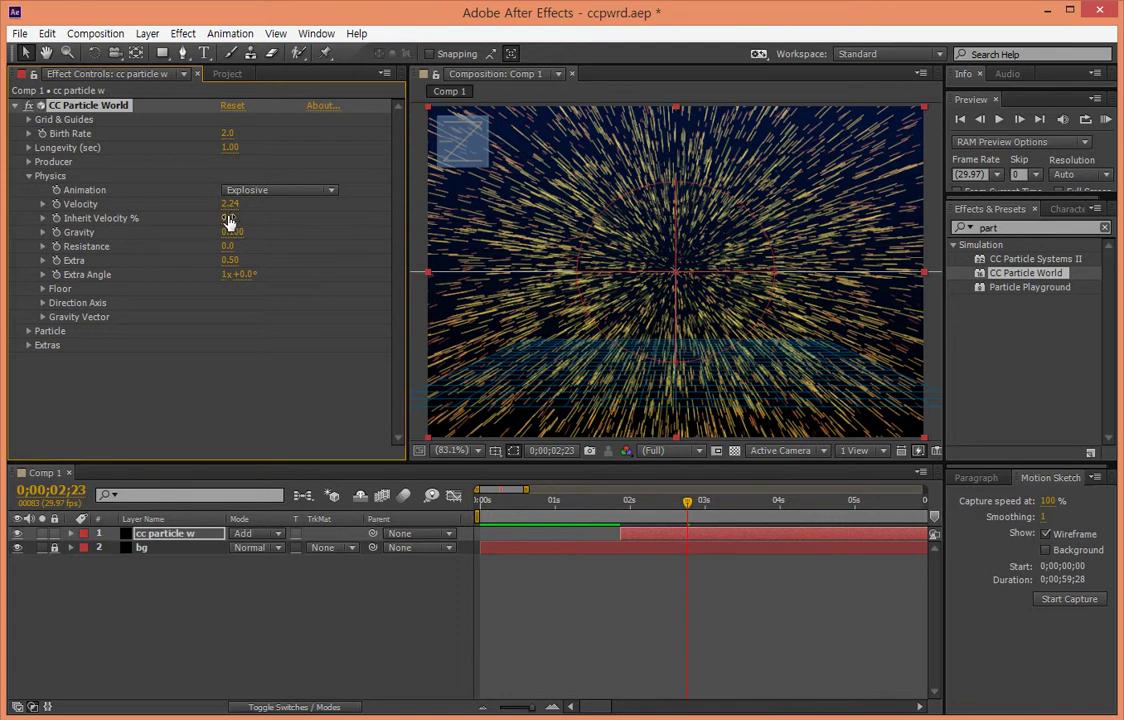
{"action": "mouse_move", "coordinate": [231, 232]}
{"action": "left_mouse_down"}
{"action": "mouse_move", "coordinate": [252, 233]}
{"action": "mouse_move", "coordinate": [220, 234]}
{"action": "left_mouse_up"}
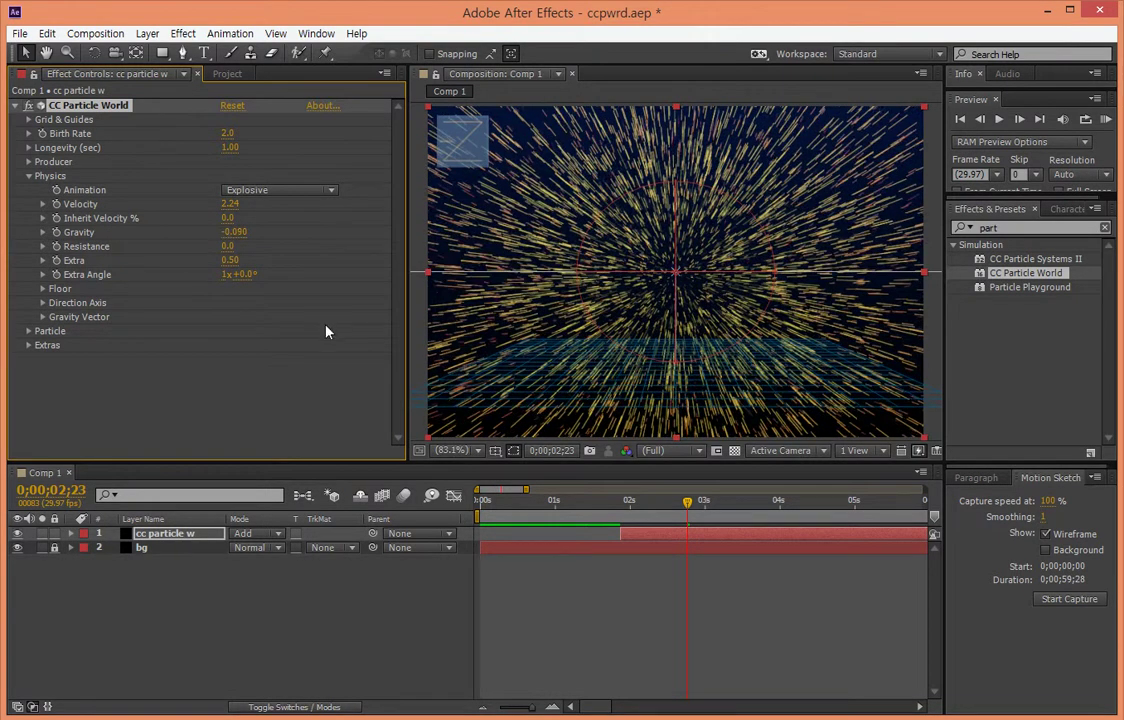
Set the Particle Type to Bubble under the Particle settings.
{"action": "left_click", "coordinate": [285, 190]}
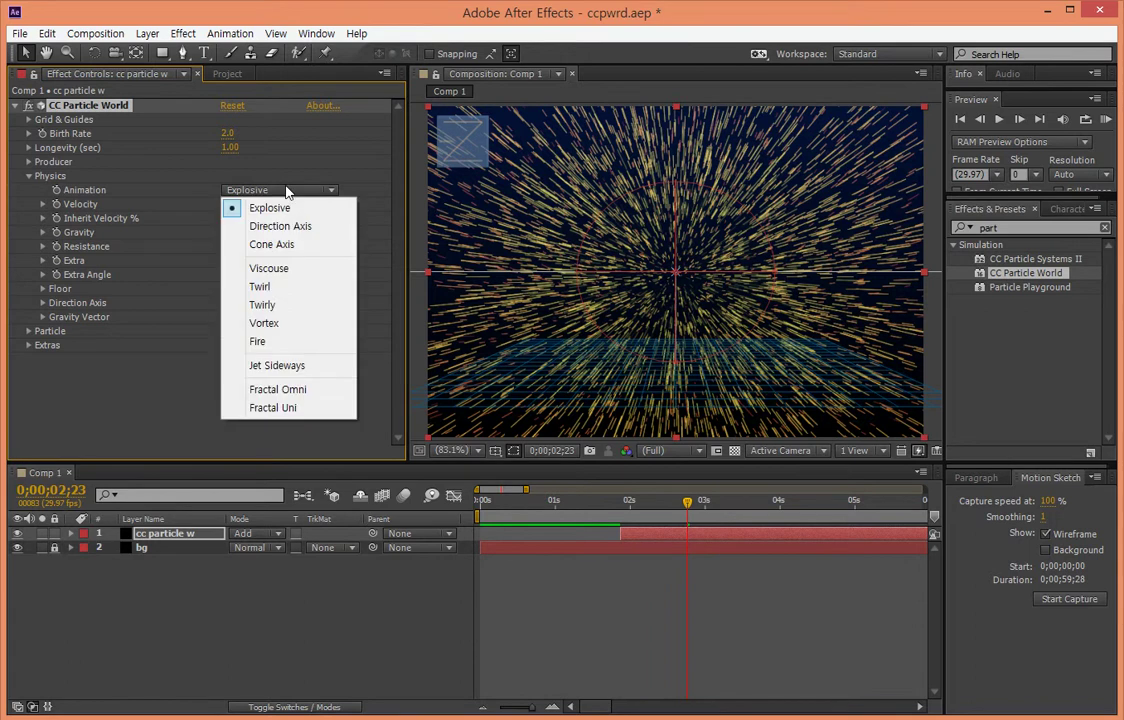
{"action": "left_click", "coordinate": [27, 334]}
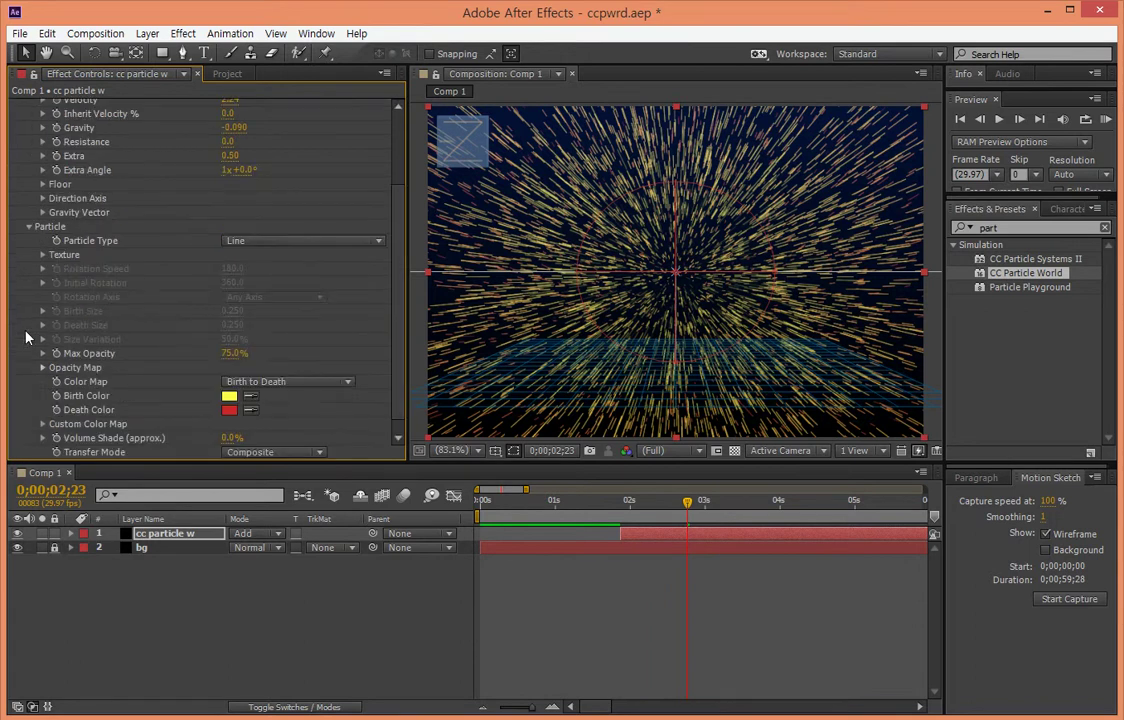
{"action": "left_click", "coordinate": [311, 242]}
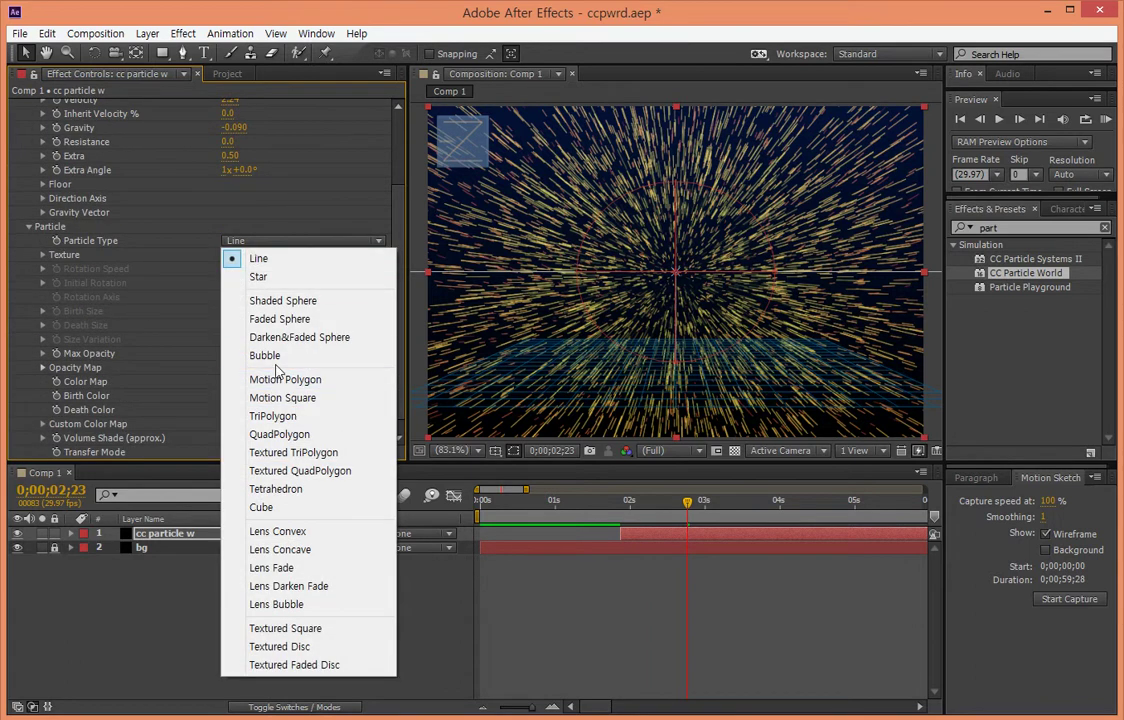
{"action": "left_click", "coordinate": [279, 357]}
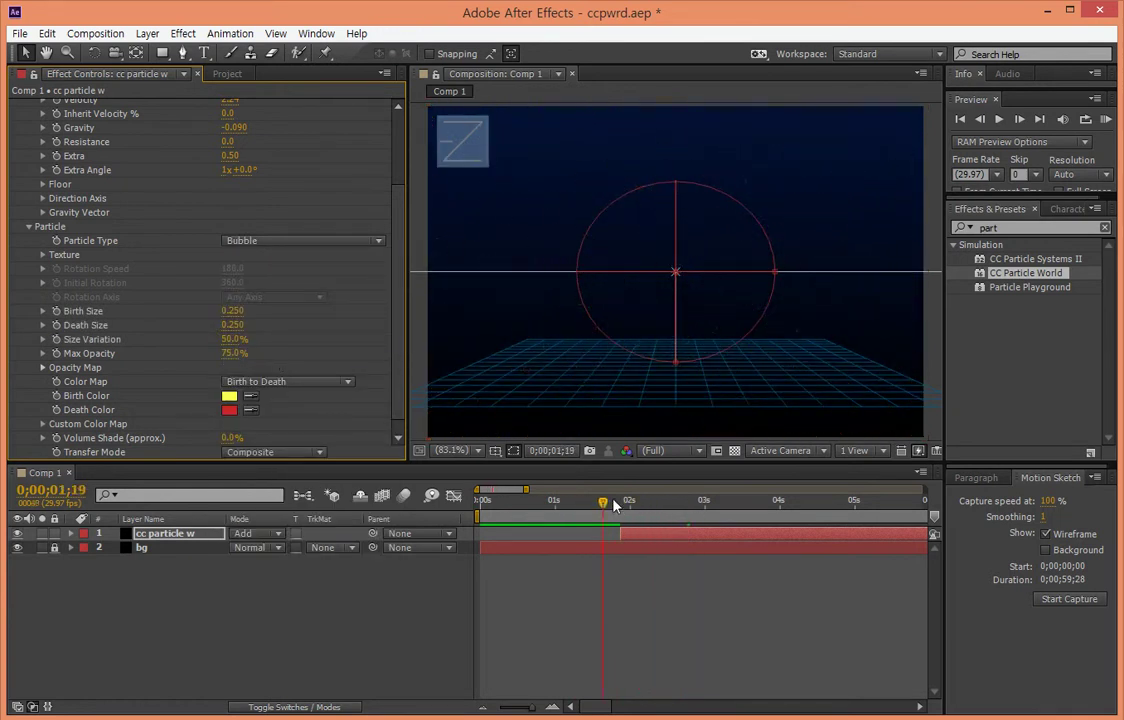
Preview the bubbles, then set Max Opacity to 100% and Size Variation to 0%.
{"action": "mouse_move", "coordinate": [689, 503]}
{"action": "left_mouse_down"}
{"action": "mouse_move", "coordinate": [708, 492]}
{"action": "mouse_move", "coordinate": [687, 500]}
{"action": "left_mouse_up"}
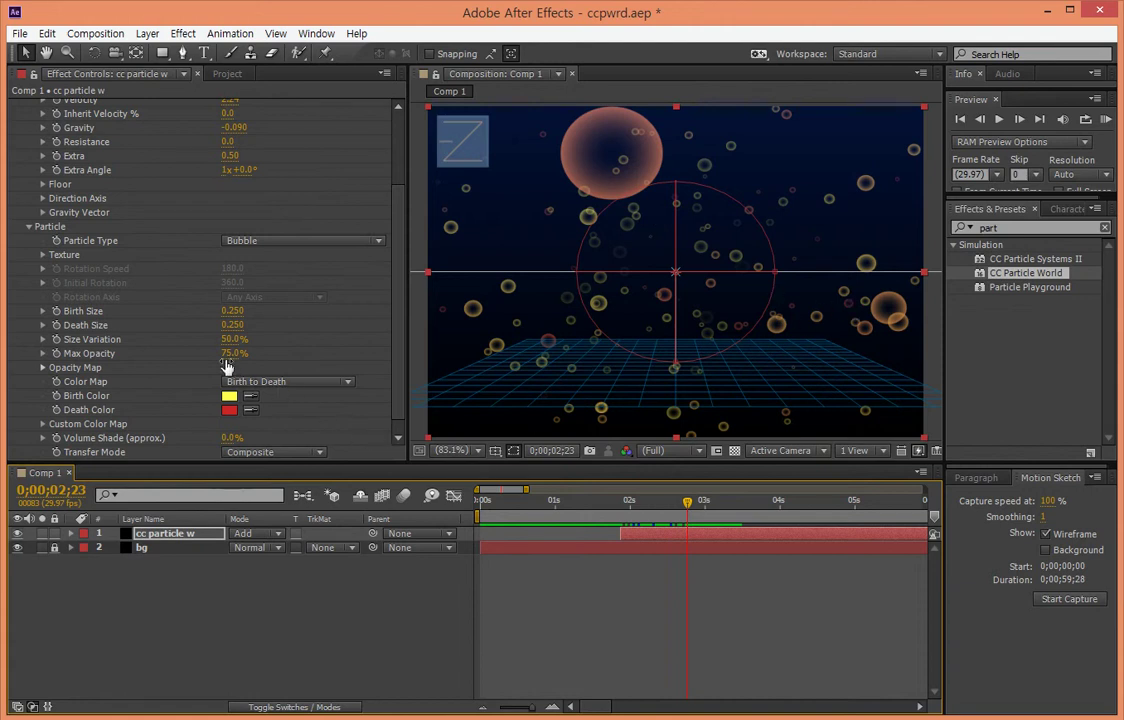
{"action": "left_click_drag", "start_coordinate": [228, 355], "coordinate": [333, 361]}
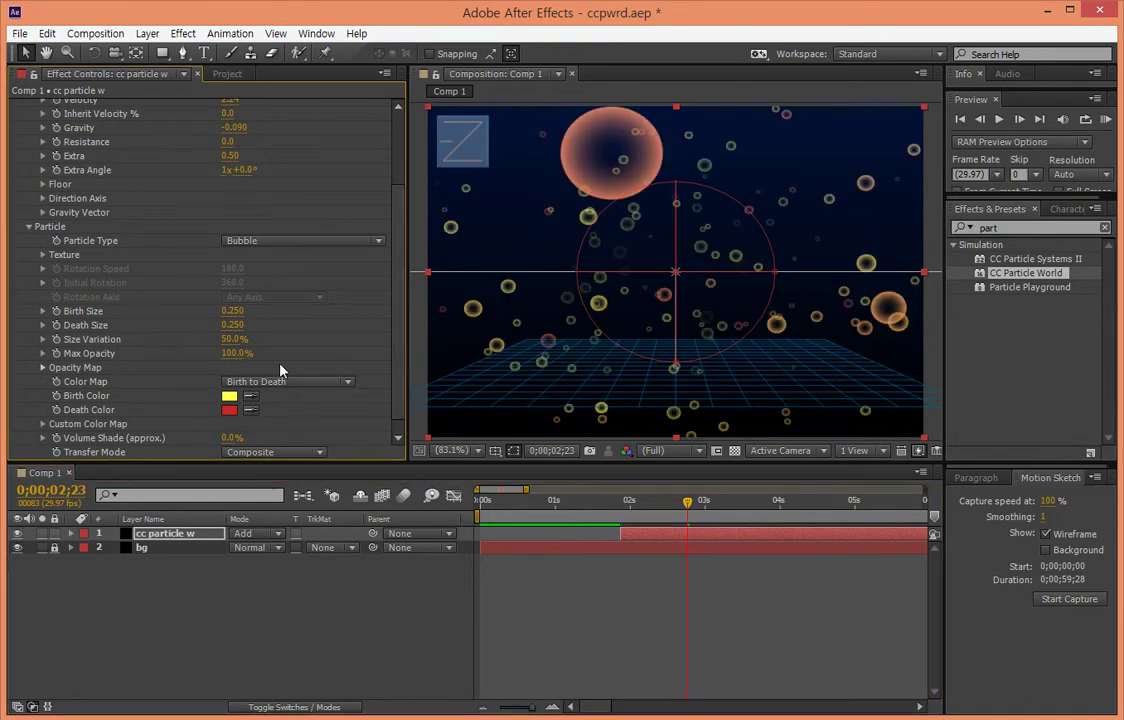
{"action": "mouse_move", "coordinate": [231, 346]}
{"action": "left_mouse_down"}
{"action": "mouse_move", "coordinate": [196, 346]}
{"action": "mouse_move", "coordinate": [231, 353]}
{"action": "left_mouse_up"}
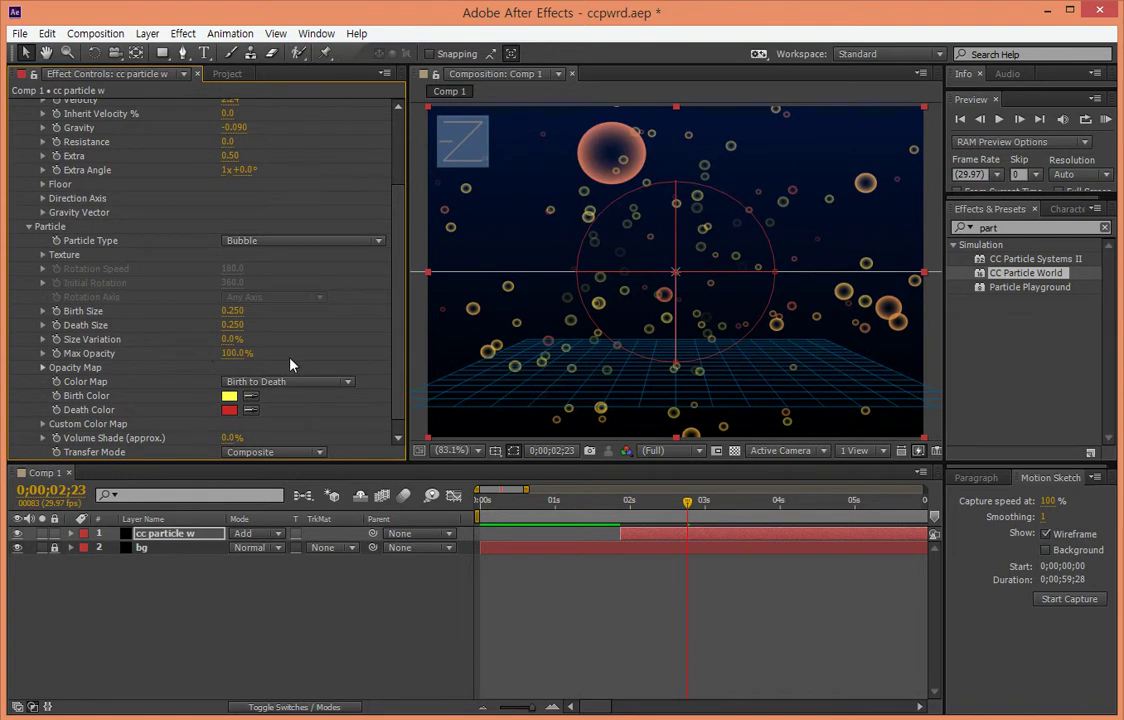
{"action": "mouse_move", "coordinate": [233, 315]}
{"action": "left_mouse_down"}
{"action": "mouse_move", "coordinate": [215, 316]}
{"action": "mouse_move", "coordinate": [352, 318]}
{"action": "left_mouse_up"}
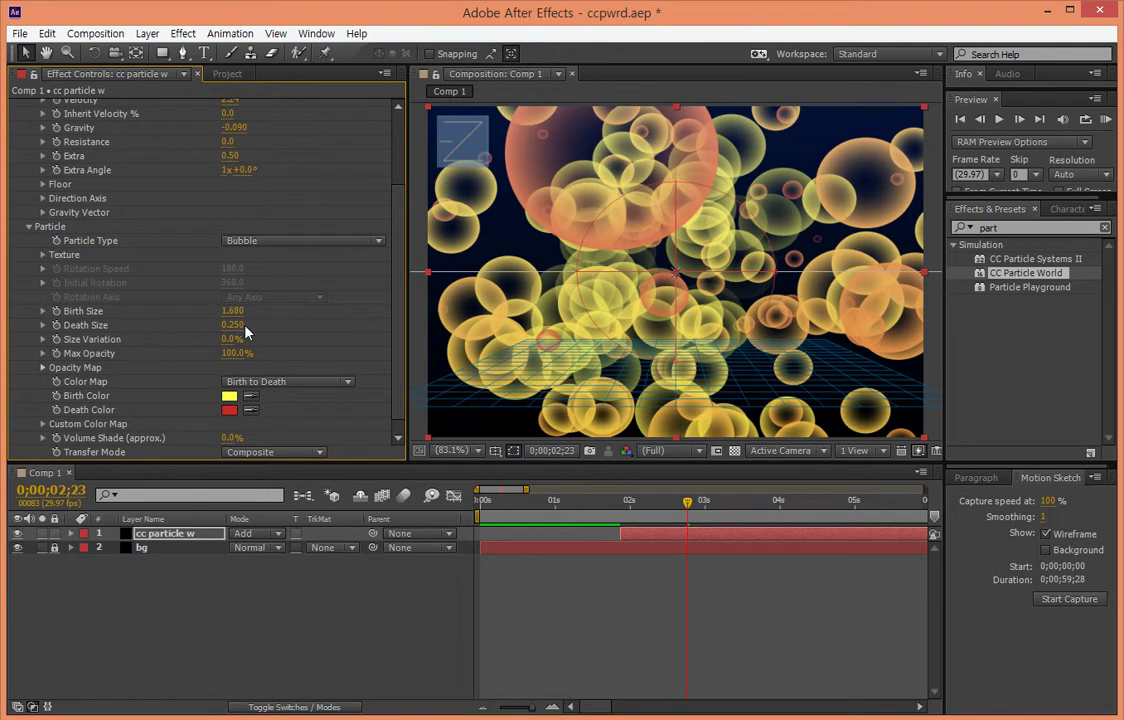
{"action": "left_click_drag", "start_coordinate": [233, 325], "coordinate": [198, 325]}
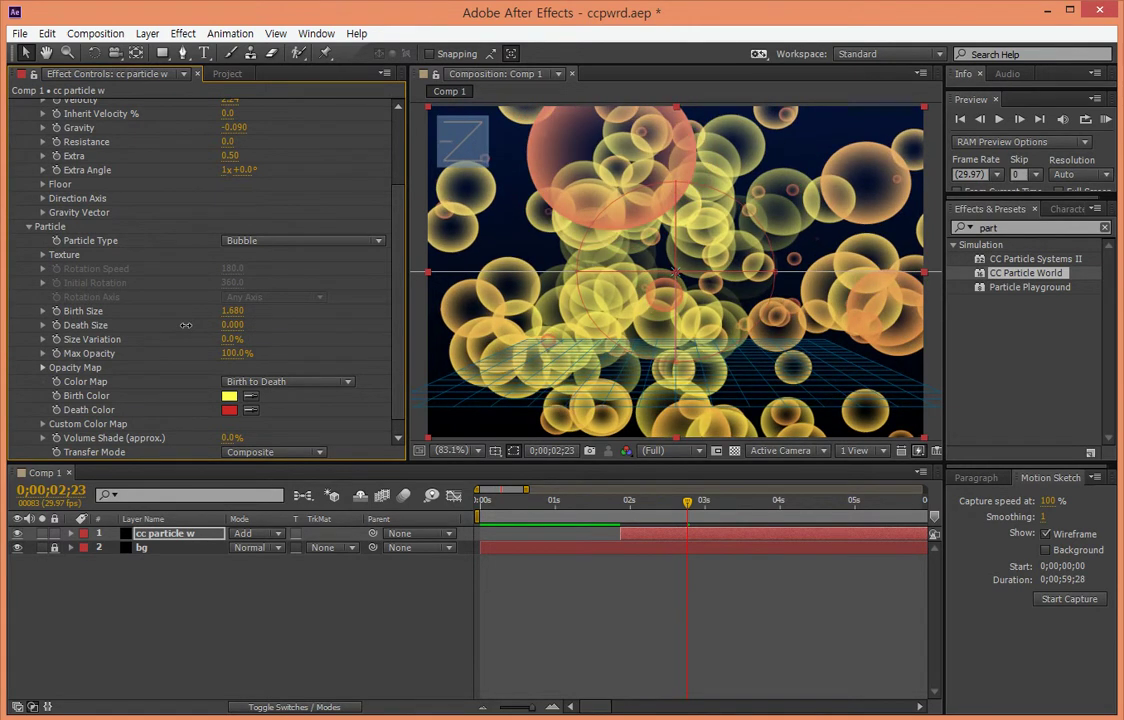
{"action": "mouse_move", "coordinate": [680, 516]}
{"action": "left_mouse_down"}
{"action": "mouse_move", "coordinate": [694, 503]}
{"action": "mouse_move", "coordinate": [763, 503]}
{"action": "mouse_move", "coordinate": [742, 503]}
{"action": "left_mouse_up"}
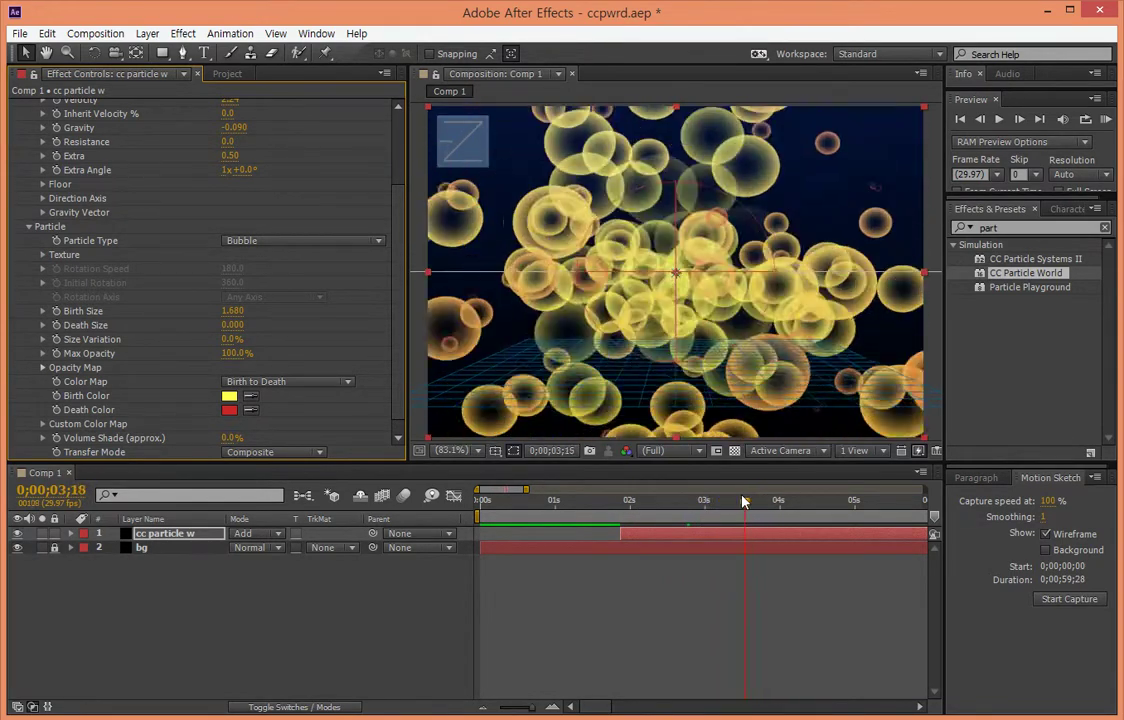
{"action": "mouse_move", "coordinate": [232, 311]}
{"action": "left_mouse_down"}
{"action": "mouse_move", "coordinate": [168, 313]}
{"action": "mouse_move", "coordinate": [352, 336]}
{"action": "left_mouse_up"}
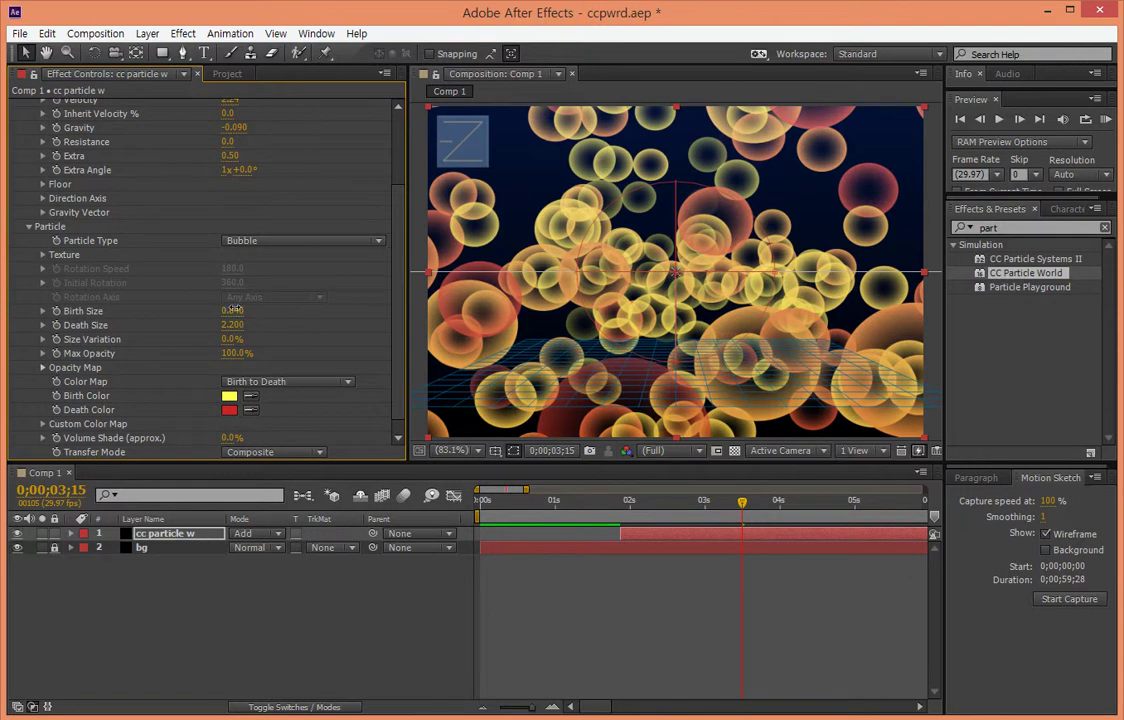
{"action": "left_click_drag", "start_coordinate": [239, 313], "coordinate": [157, 309]}
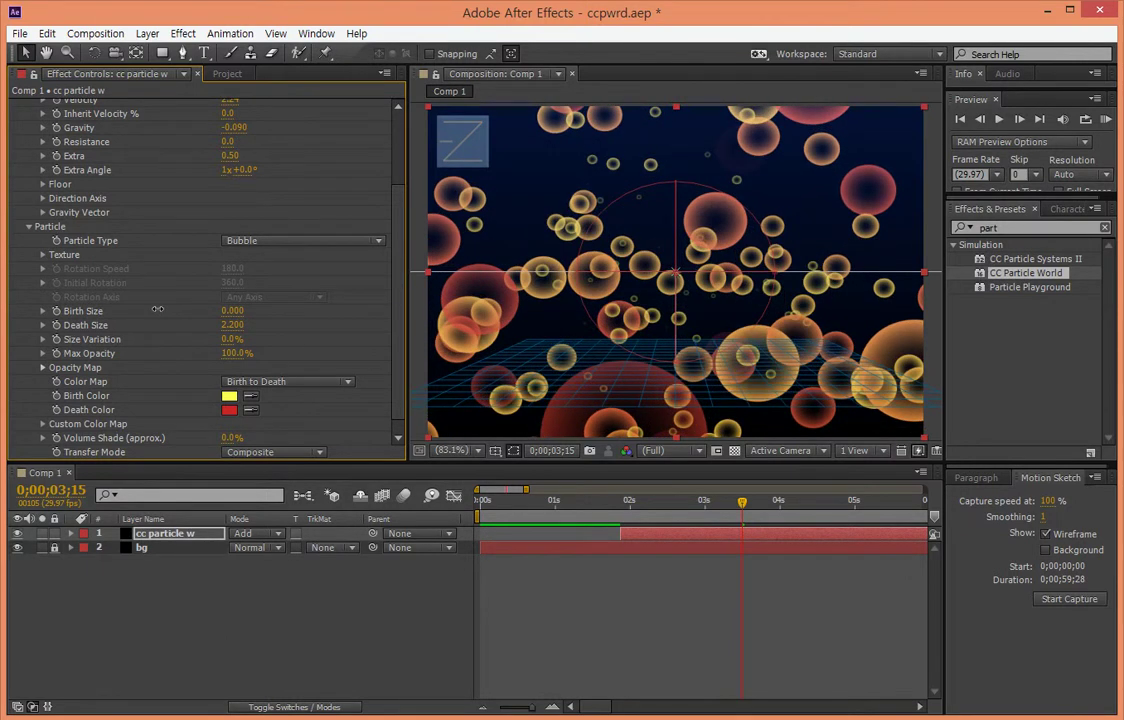
{"action": "mouse_move", "coordinate": [738, 510]}
{"action": "left_mouse_down"}
{"action": "mouse_move", "coordinate": [718, 508]}
{"action": "mouse_move", "coordinate": [792, 508]}
{"action": "mouse_move", "coordinate": [768, 510]}
{"action": "left_mouse_up"}
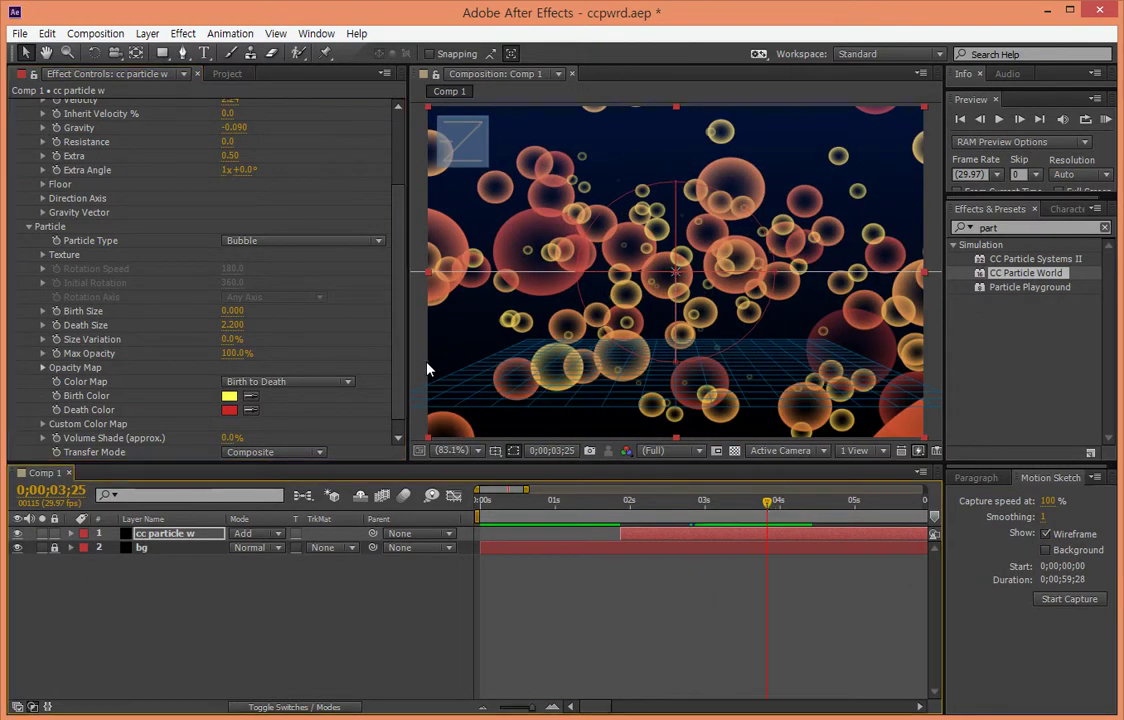
{"action": "scroll", "coordinate": [400, 335], "scroll_direction": "down", "scroll_amount": 1}
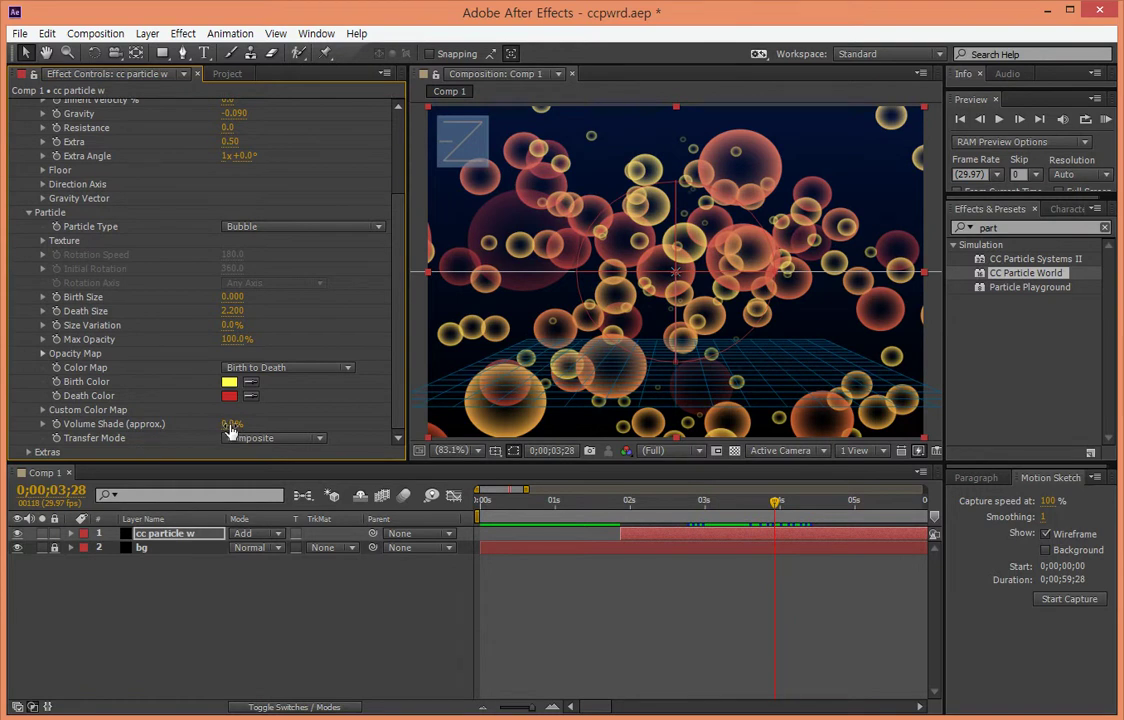
Scrub Volume Shade up to 99%, comparing against 0% and a lower Max Opacity.
{"action": "mouse_move", "coordinate": [752, 507]}
{"action": "left_mouse_down"}
{"action": "mouse_move", "coordinate": [772, 508]}
{"action": "mouse_move", "coordinate": [688, 511]}
{"action": "left_mouse_up"}
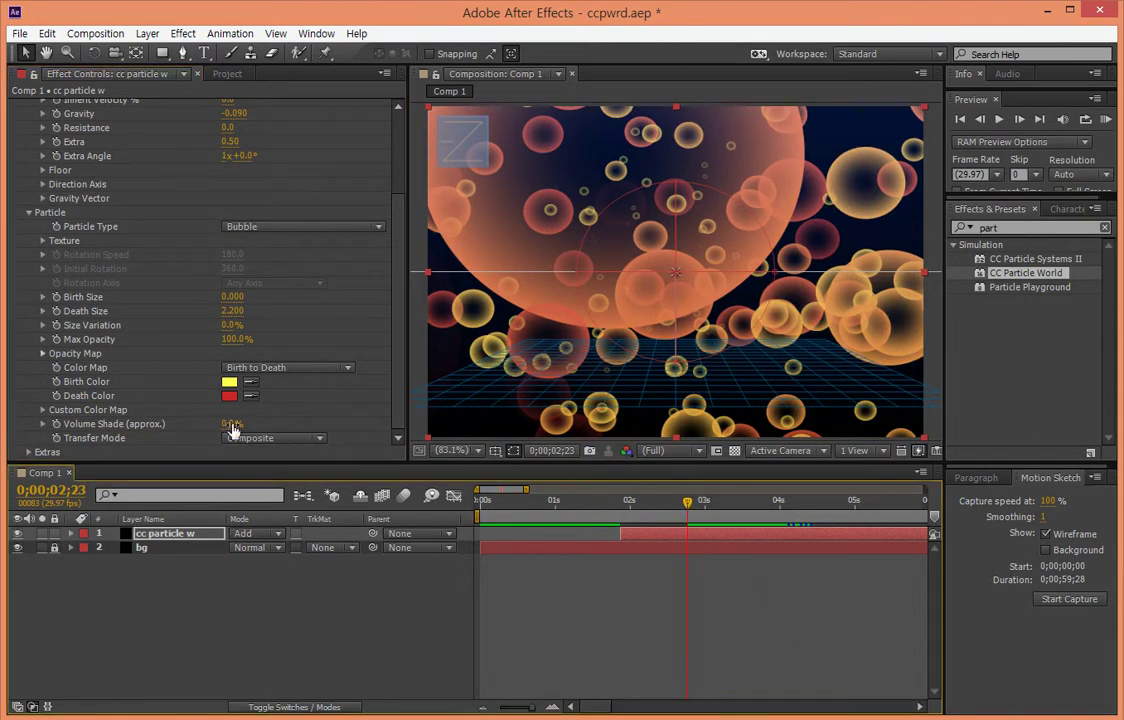
{"action": "left_click_drag", "start_coordinate": [232, 428], "coordinate": [354, 425]}
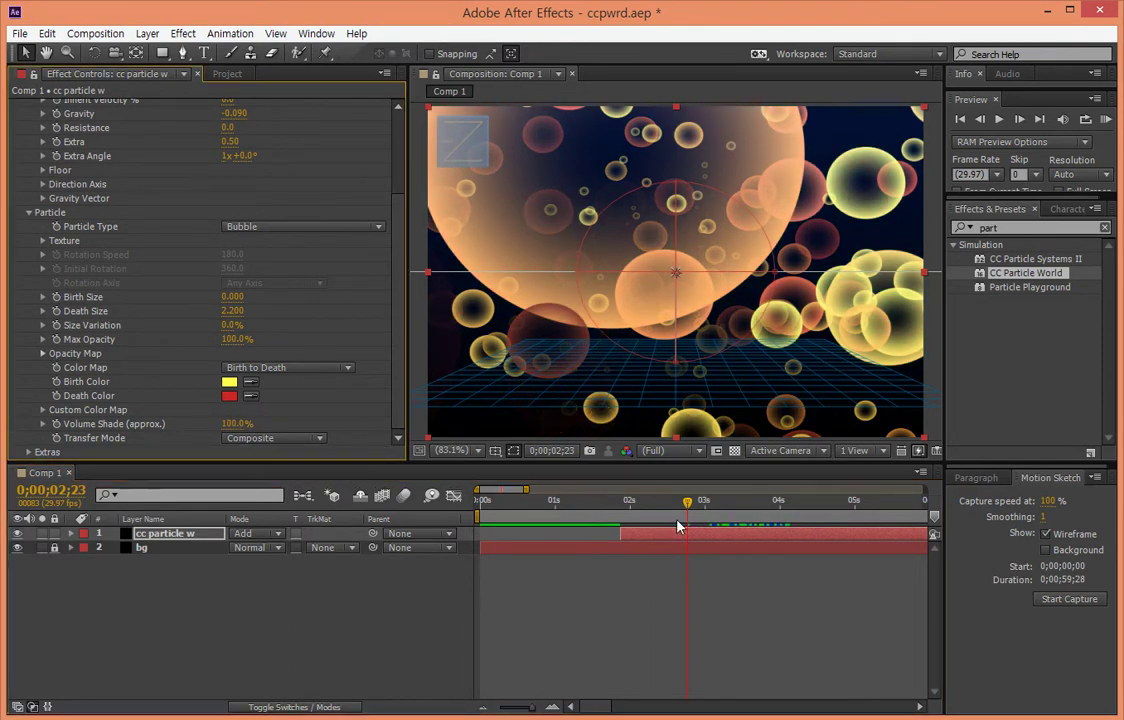
{"action": "mouse_move", "coordinate": [687, 502]}
{"action": "left_mouse_down"}
{"action": "mouse_move", "coordinate": [624, 502]}
{"action": "mouse_move", "coordinate": [665, 514]}
{"action": "left_mouse_up"}
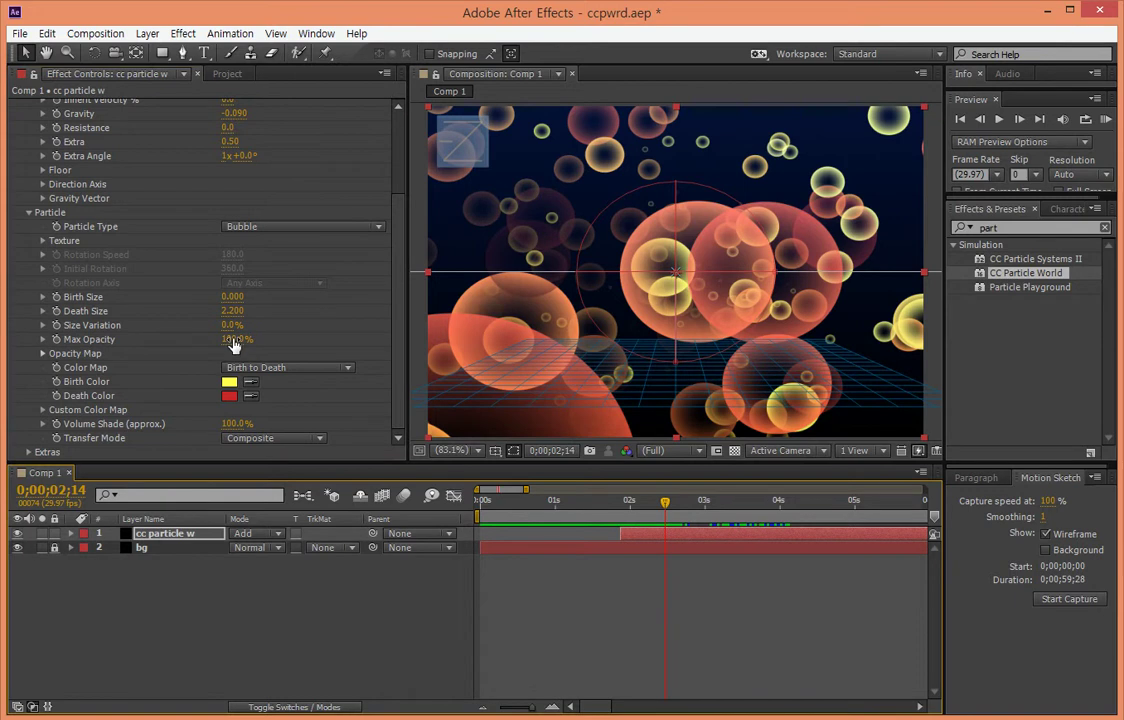
{"action": "left_click_drag", "start_coordinate": [229, 339], "coordinate": [282, 354]}
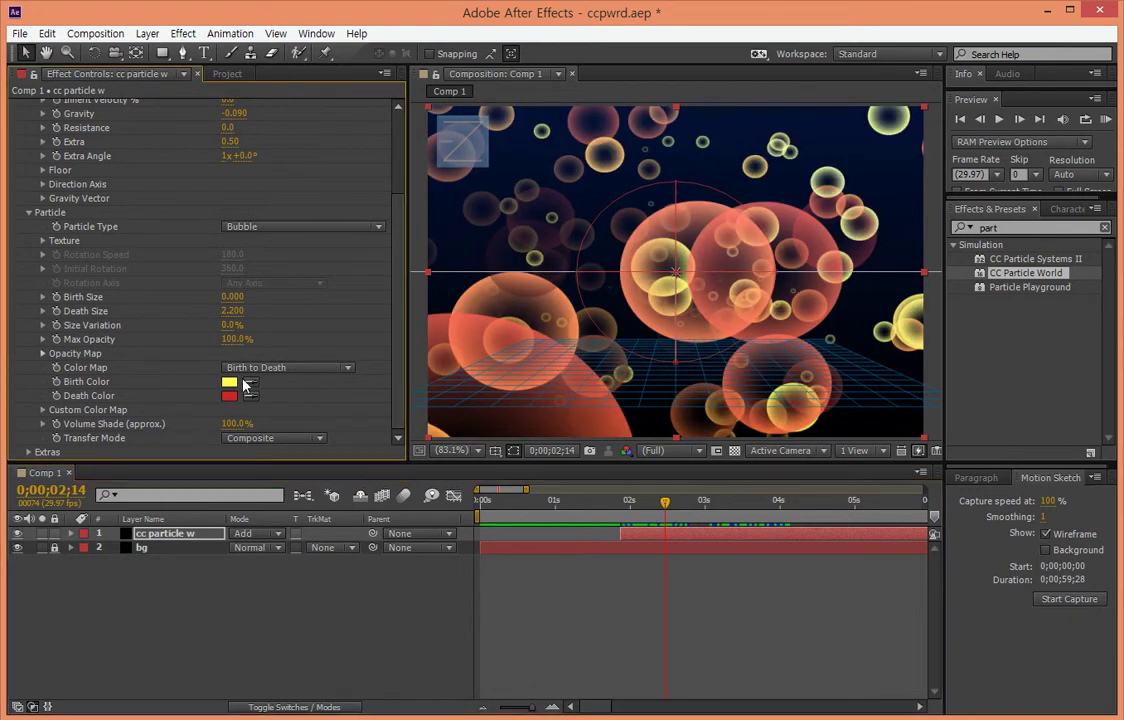
{"action": "left_click_drag", "start_coordinate": [233, 423], "coordinate": [140, 424]}
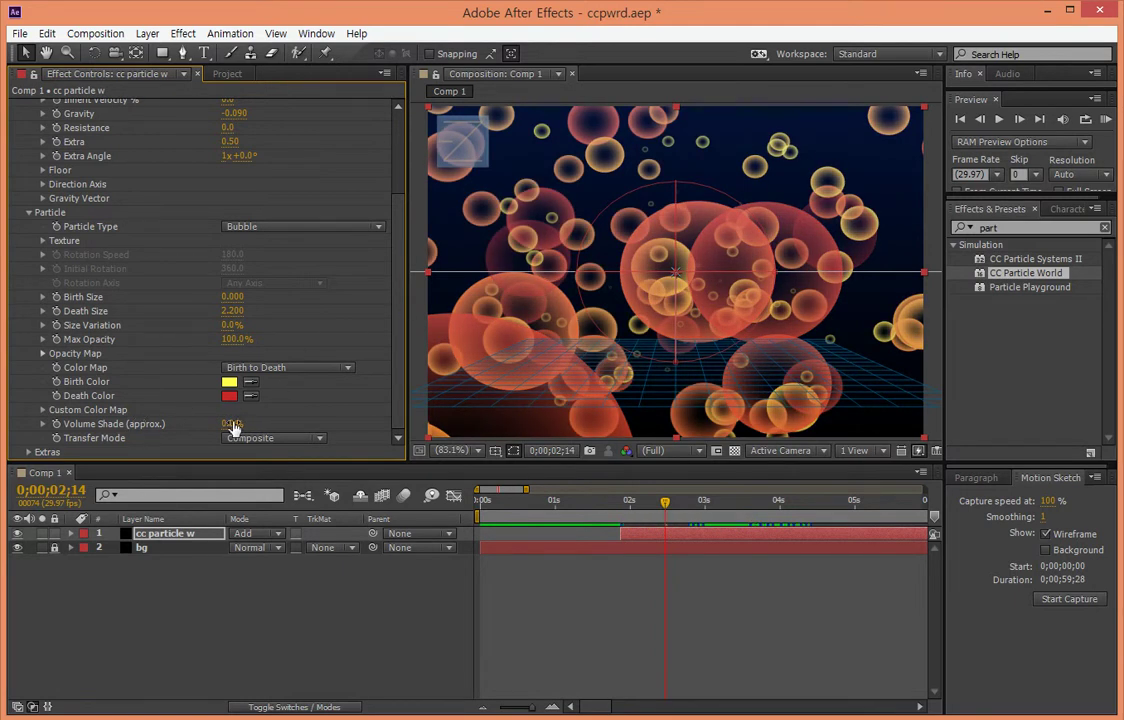
{"action": "mouse_move", "coordinate": [233, 423]}
{"action": "left_mouse_down"}
{"action": "mouse_move", "coordinate": [371, 427]}
{"action": "mouse_move", "coordinate": [363, 388]}
{"action": "left_mouse_up"}
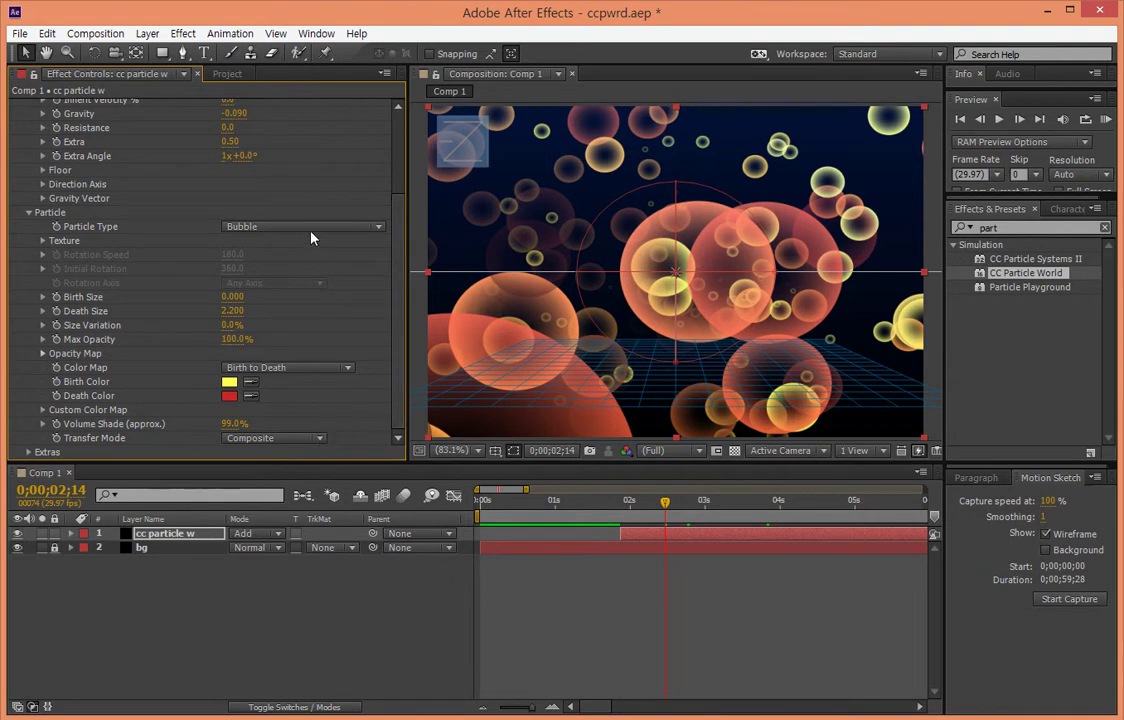
{"action": "left_click", "coordinate": [342, 372]}
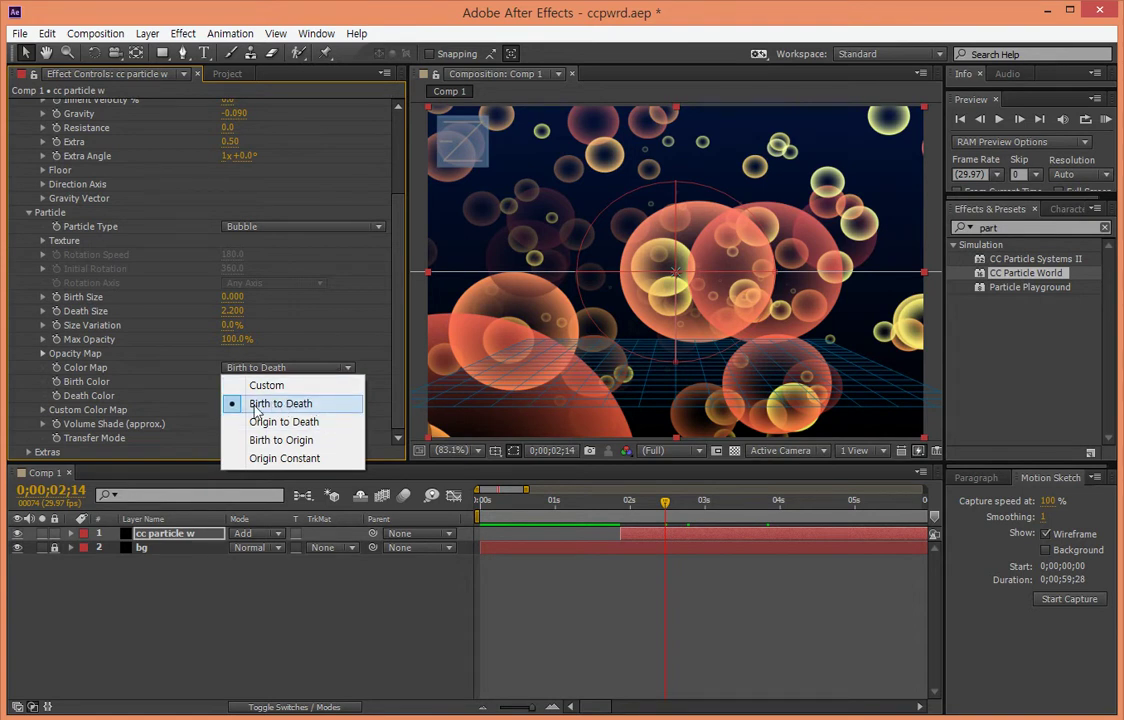
{"action": "left_click", "coordinate": [316, 426]}
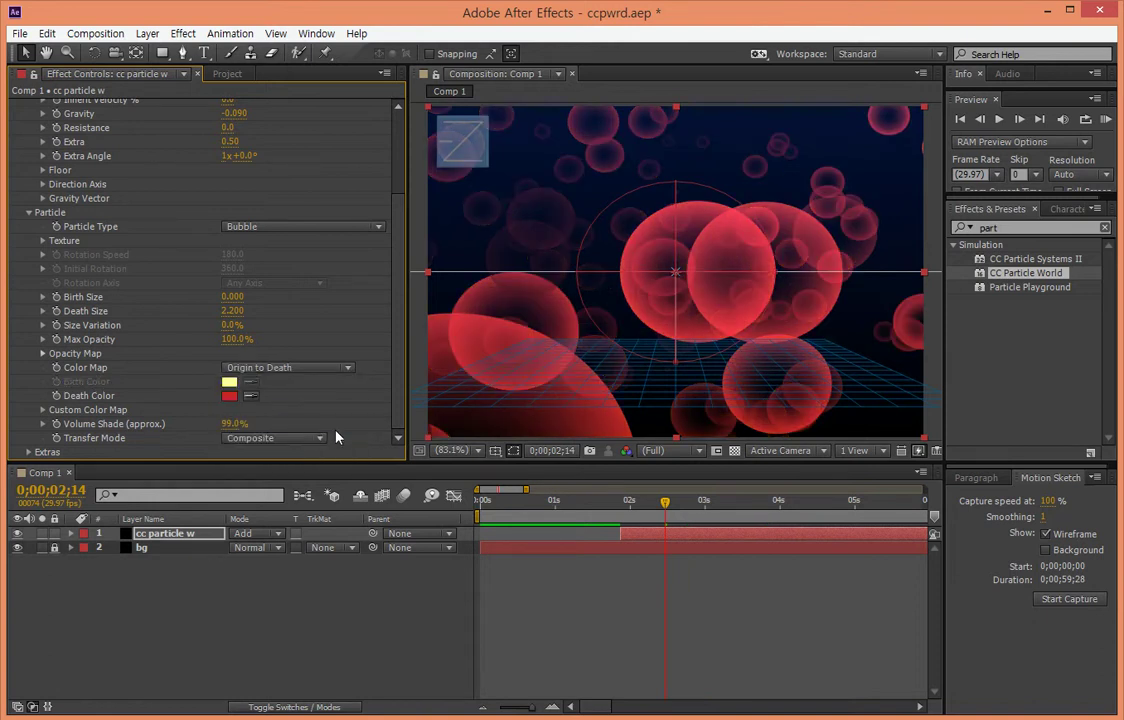
{"action": "left_click_drag", "start_coordinate": [665, 500], "coordinate": [730, 505]}
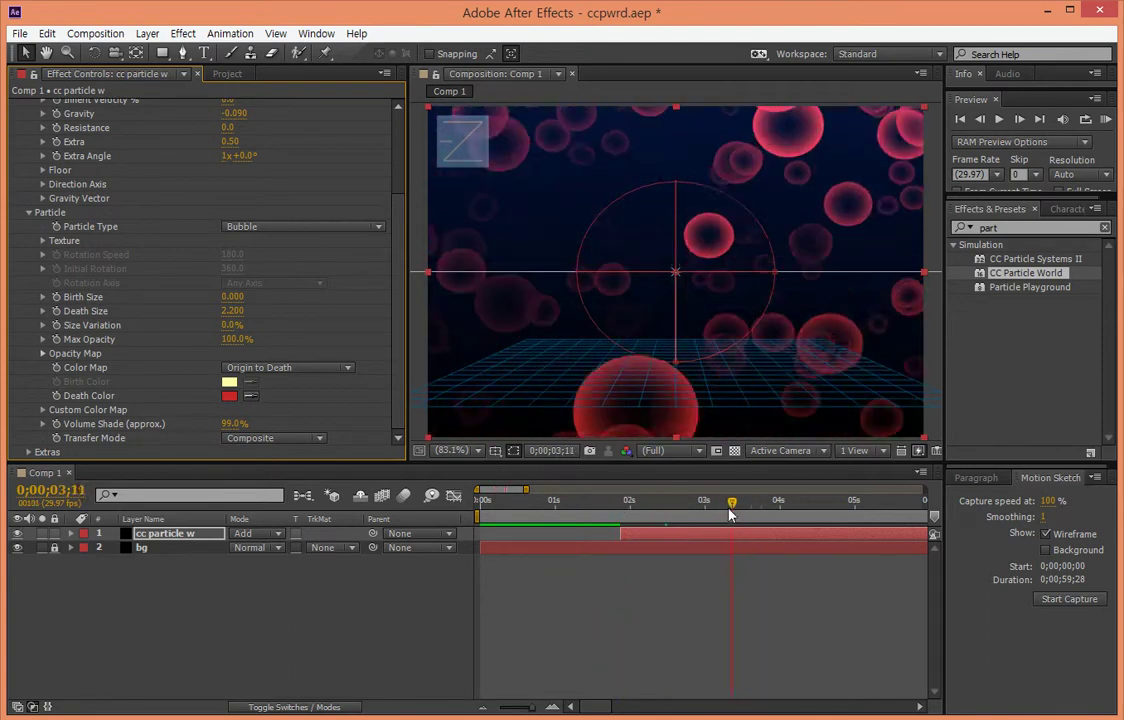
{"action": "left_click", "coordinate": [300, 367]}
{"action": "left_click", "coordinate": [300, 440]}
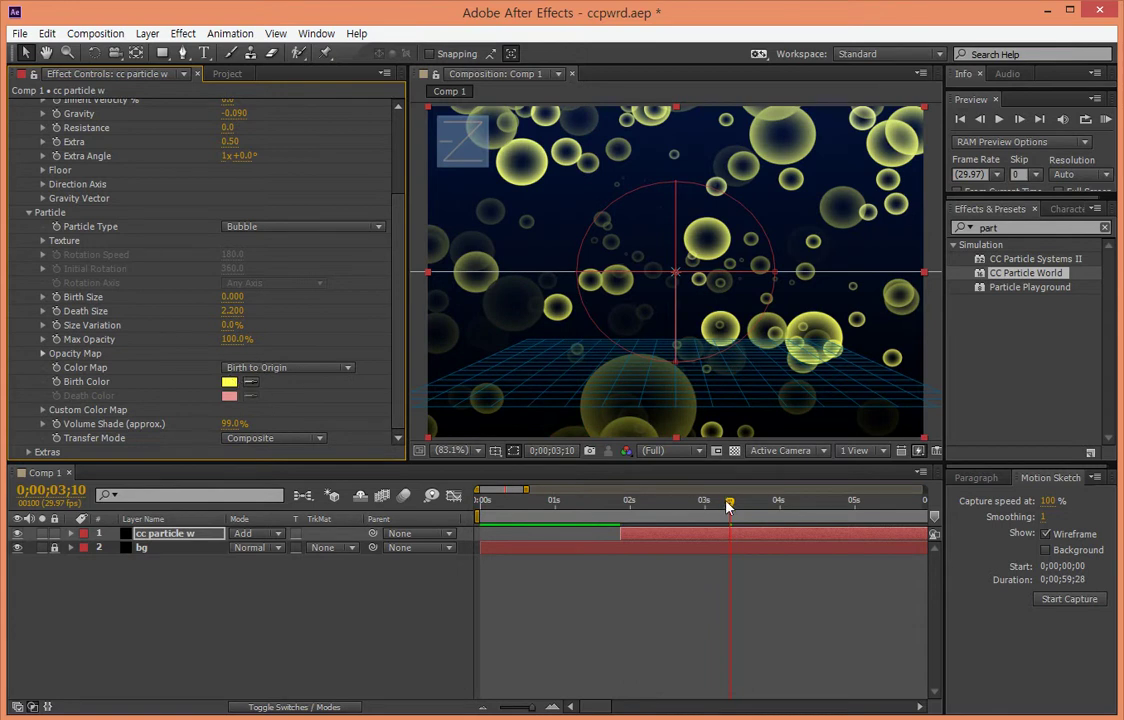
{"action": "left_click_drag", "start_coordinate": [728, 507], "coordinate": [682, 505]}
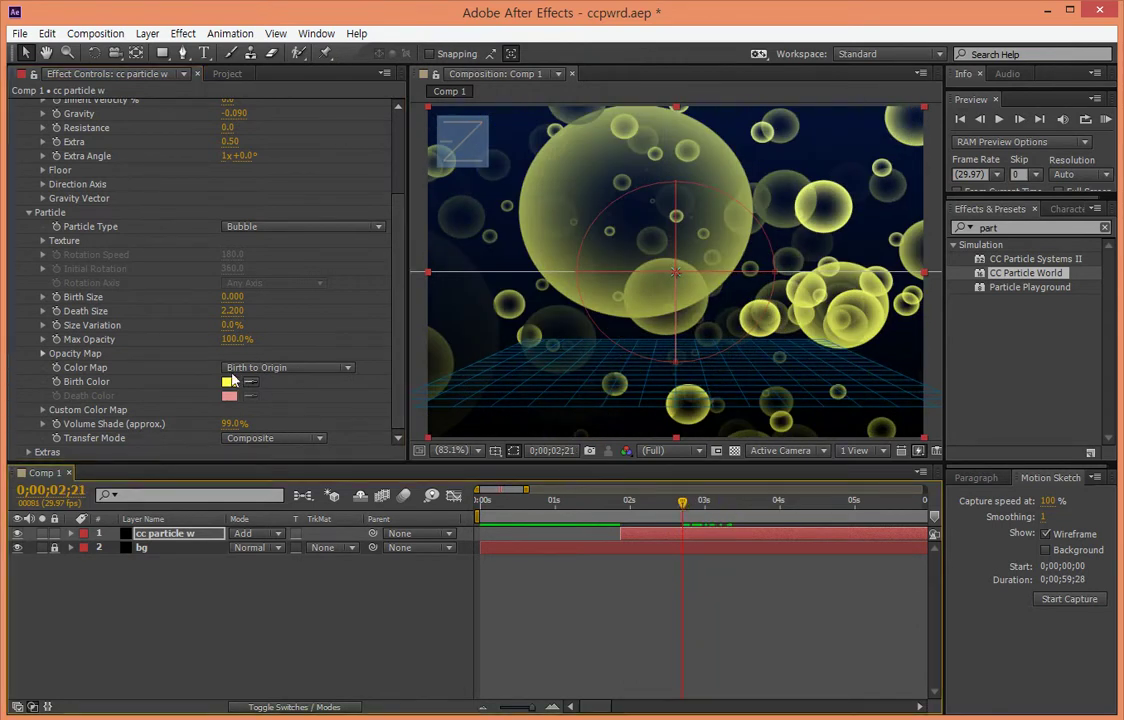
{"action": "left_click", "coordinate": [264, 368]}
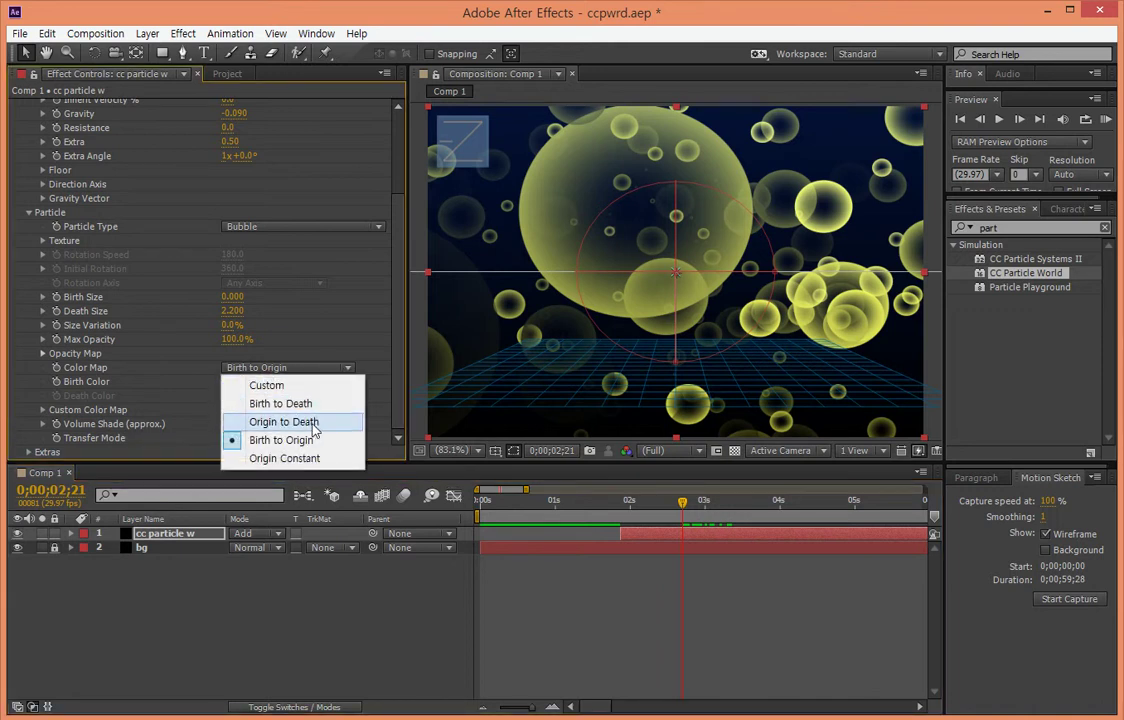
{"action": "left_click", "coordinate": [313, 422]}
{"action": "left_click_drag", "start_coordinate": [682, 501], "coordinate": [659, 503]}
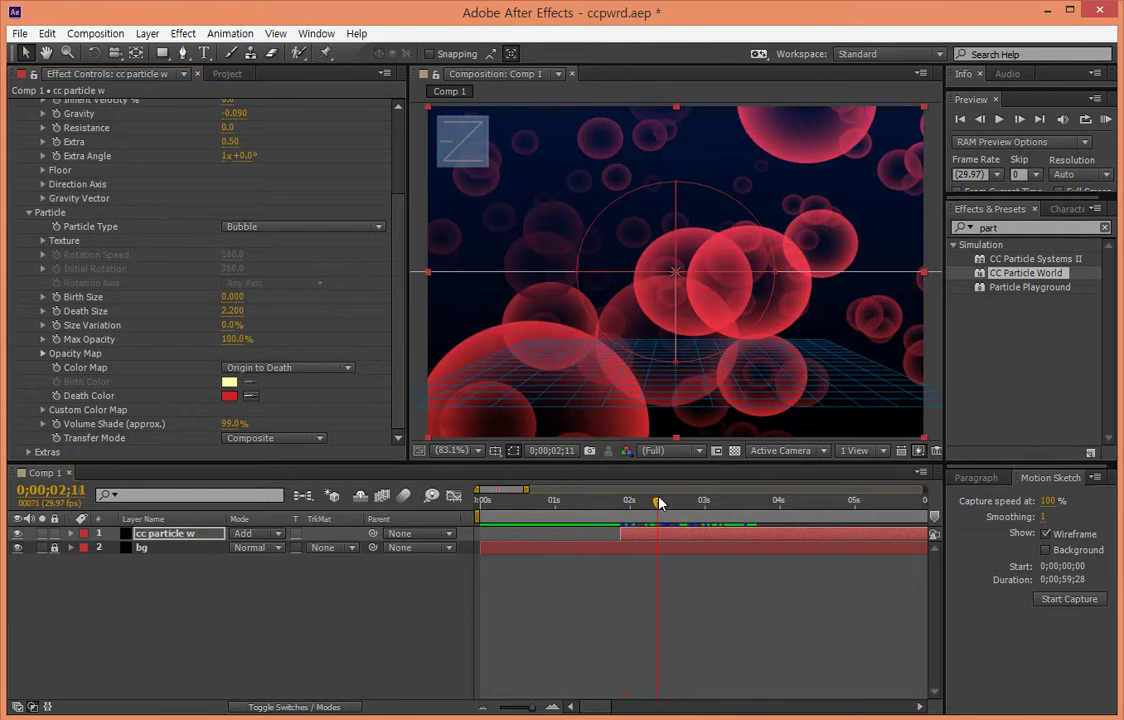
{"action": "left_click", "coordinate": [288, 367]}
{"action": "left_click", "coordinate": [285, 459]}
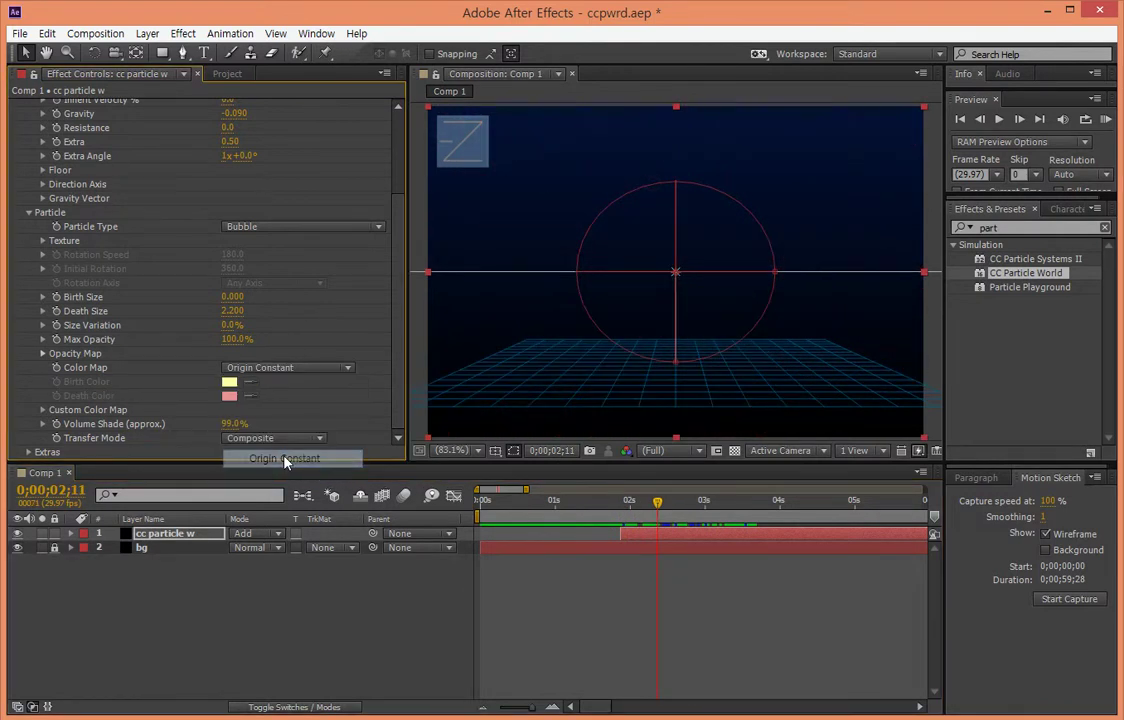
{"action": "left_click", "coordinate": [300, 368]}
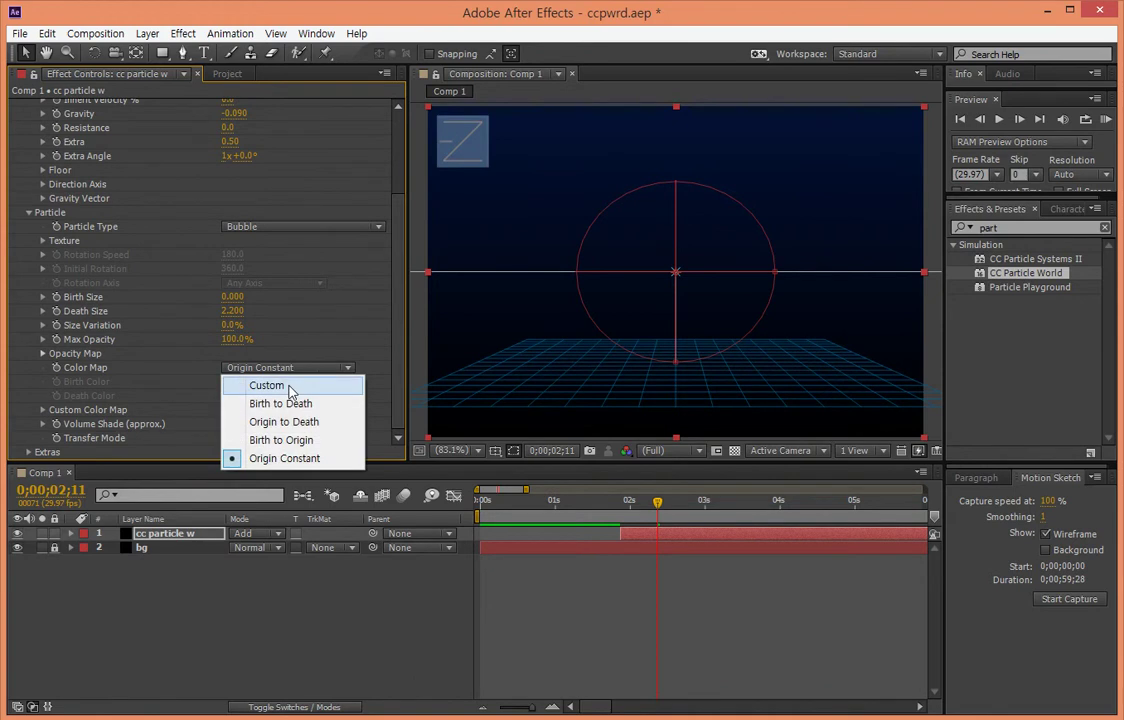
{"action": "left_click", "coordinate": [284, 403]}
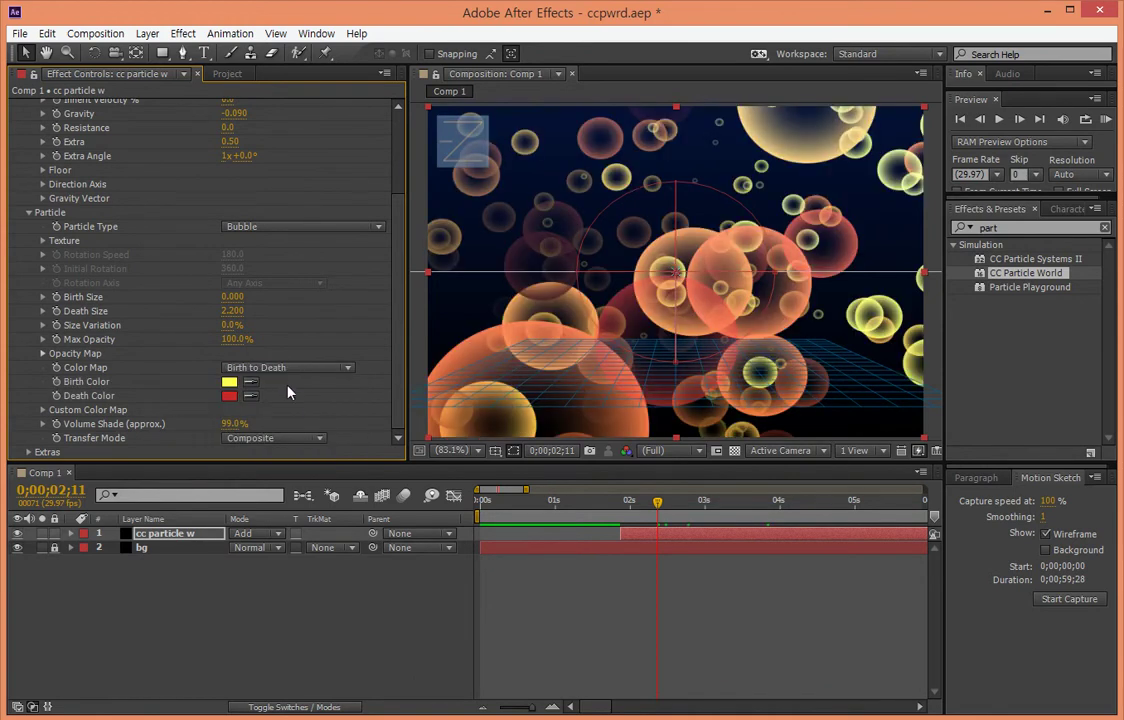
{"action": "left_click", "coordinate": [285, 369]}
{"action": "left_click", "coordinate": [284, 385]}
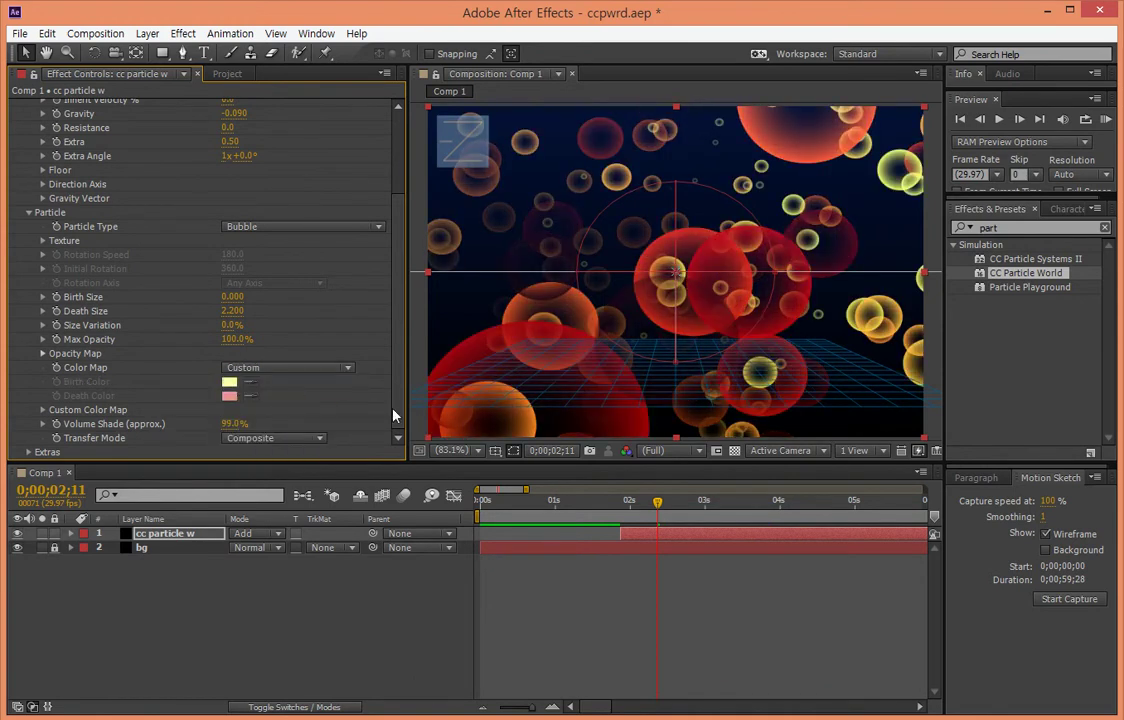
{"action": "left_click", "coordinate": [305, 369]}
{"action": "left_click", "coordinate": [295, 403]}
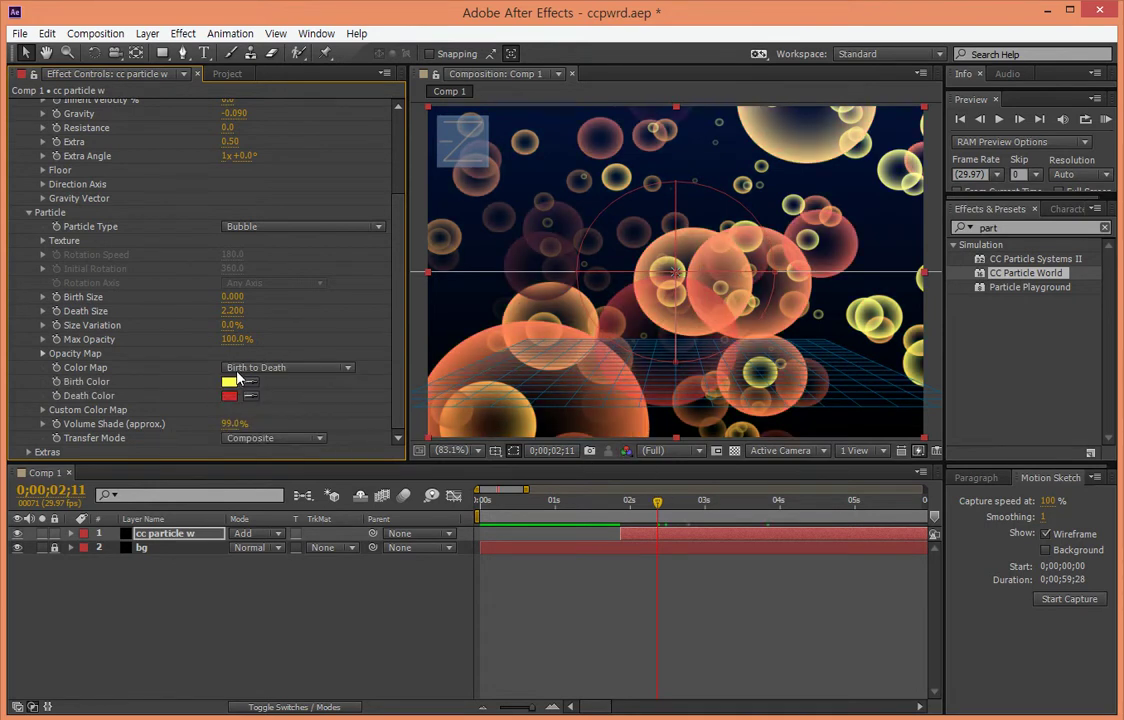
Move the particle layer's in point to about 1;10 so the burst appears sooner.
{"action": "mouse_move", "coordinate": [635, 502]}
{"action": "left_mouse_down"}
{"action": "mouse_move", "coordinate": [698, 512]}
{"action": "mouse_move", "coordinate": [625, 513]}
{"action": "mouse_move", "coordinate": [833, 525]}
{"action": "mouse_move", "coordinate": [629, 525]}
{"action": "left_mouse_up"}
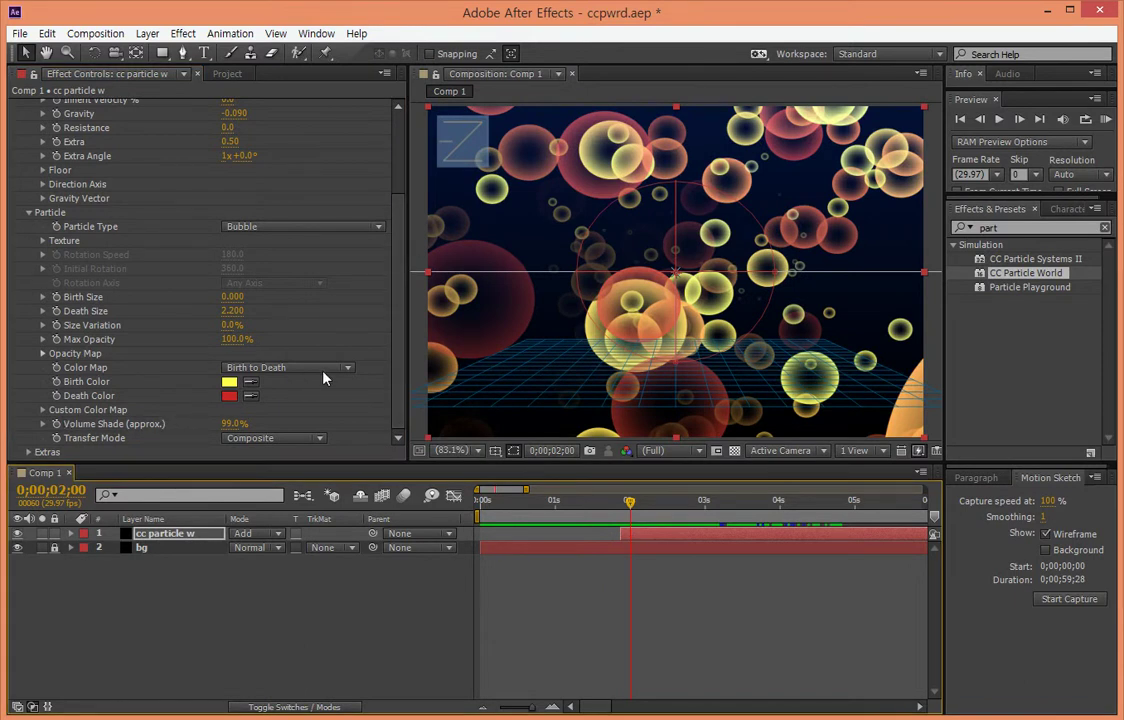
{"action": "left_click_drag", "start_coordinate": [394, 331], "coordinate": [395, 231]}
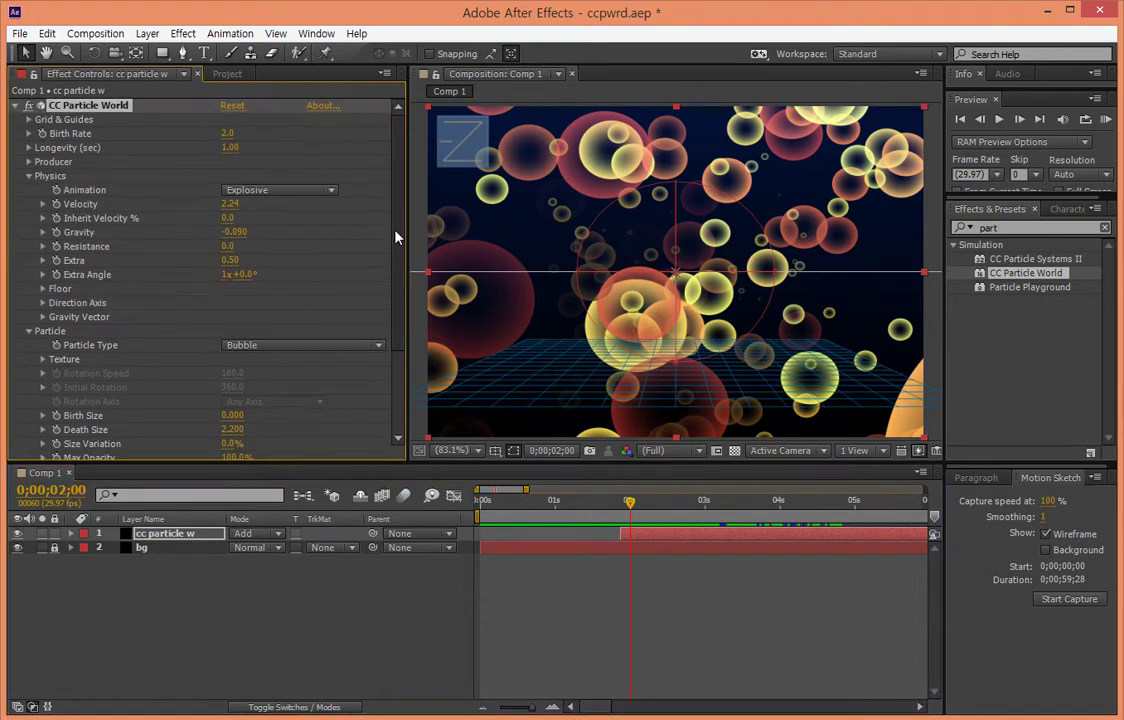
{"action": "mouse_move", "coordinate": [615, 512]}
{"action": "left_mouse_down"}
{"action": "mouse_move", "coordinate": [630, 514]}
{"action": "mouse_move", "coordinate": [623, 533]}
{"action": "left_mouse_up"}
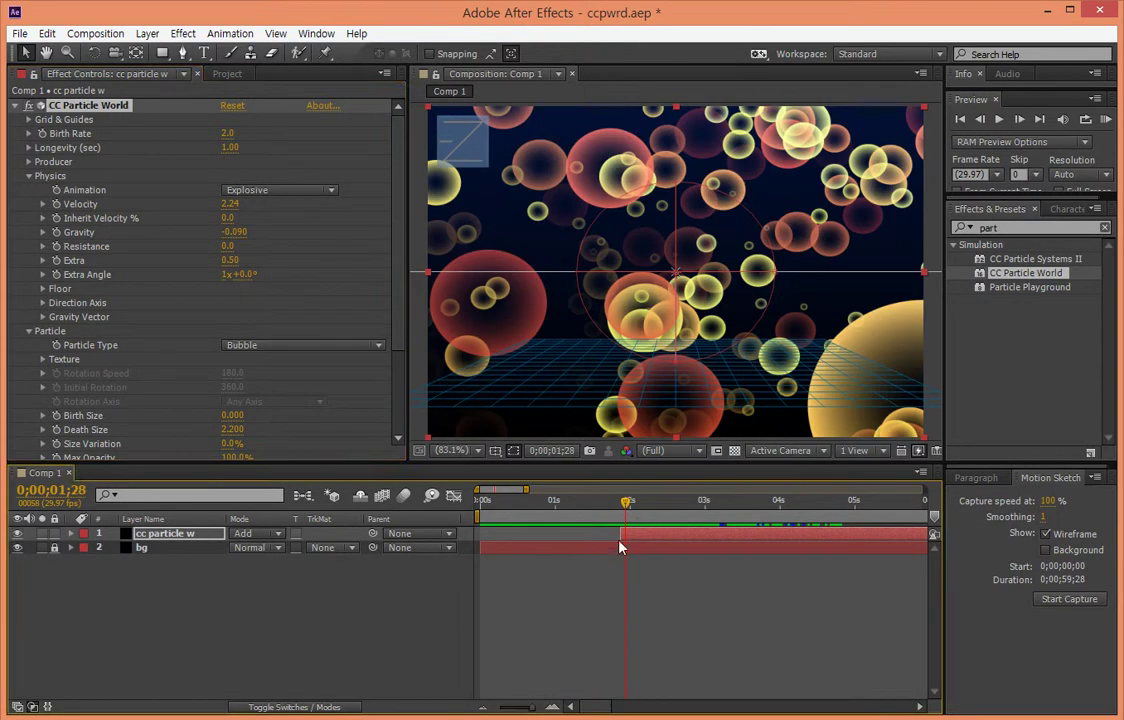
{"action": "key", "text": "ctrl+z"}
{"action": "mouse_move", "coordinate": [623, 509]}
{"action": "left_mouse_down"}
{"action": "mouse_move", "coordinate": [584, 522]}
{"action": "mouse_move", "coordinate": [810, 522]}
{"action": "left_mouse_up"}
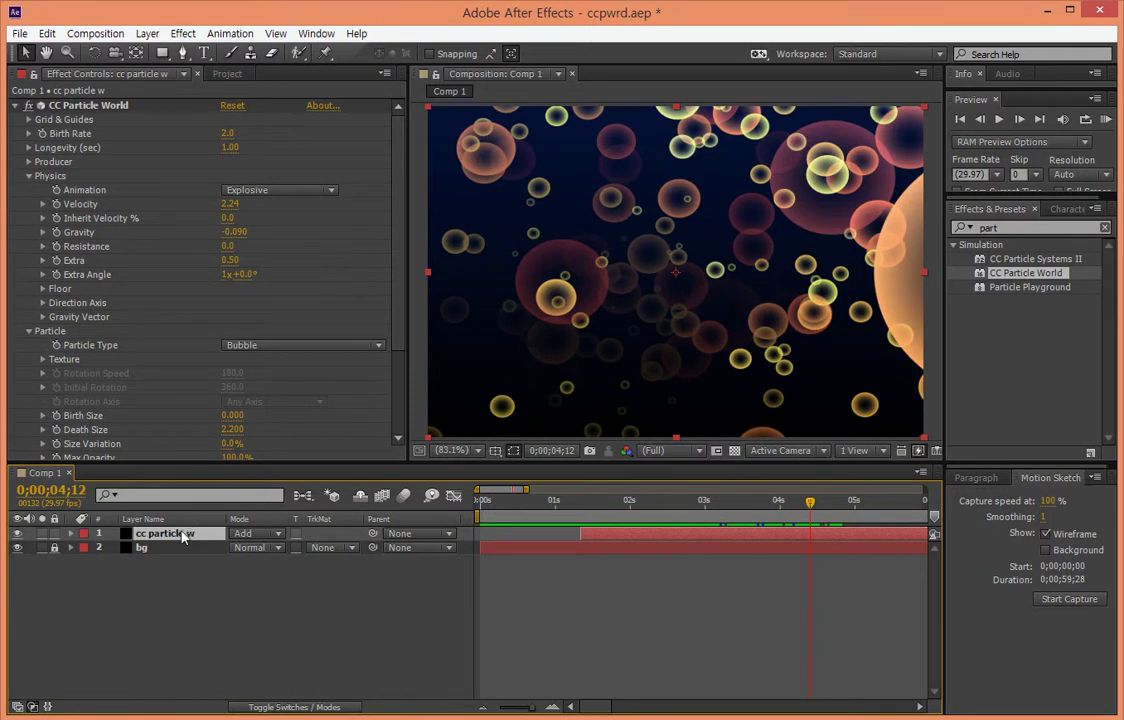
Keyframe the particle layer's Opacity at 100% at 4;12 and 0% near 5;22, then scrub to check the fade.
{"action": "key", "text": "t"}
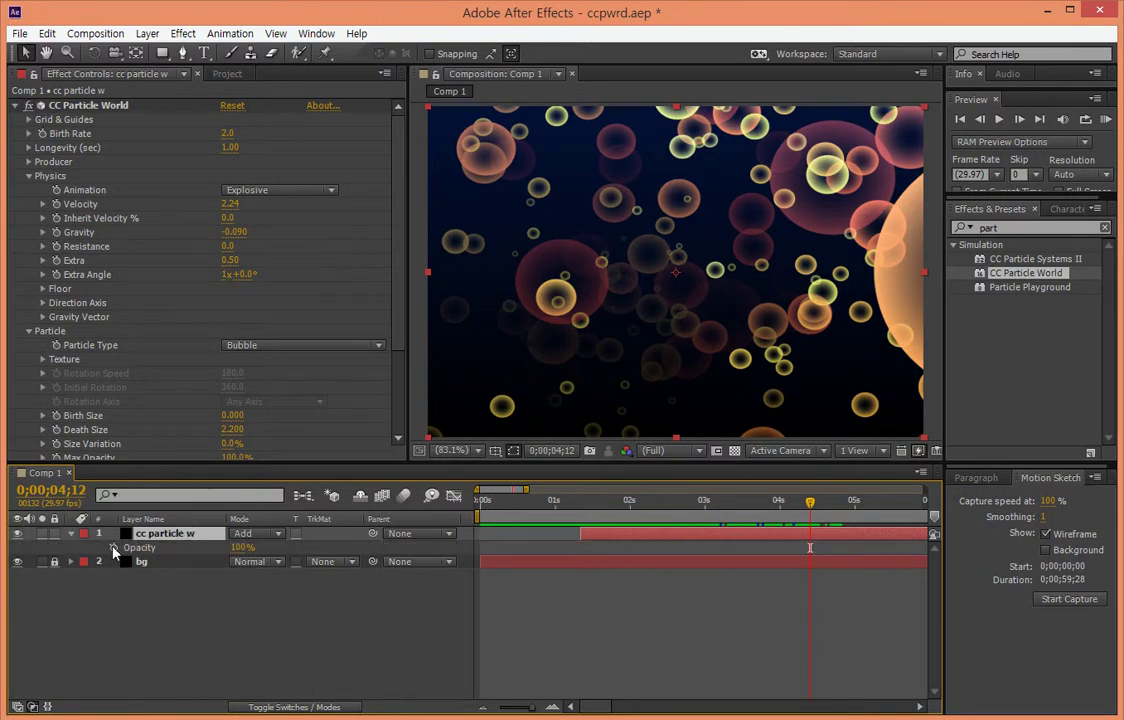
{"action": "left_click", "coordinate": [114, 548]}
{"action": "left_click_drag", "start_coordinate": [818, 512], "coordinate": [917, 510]}
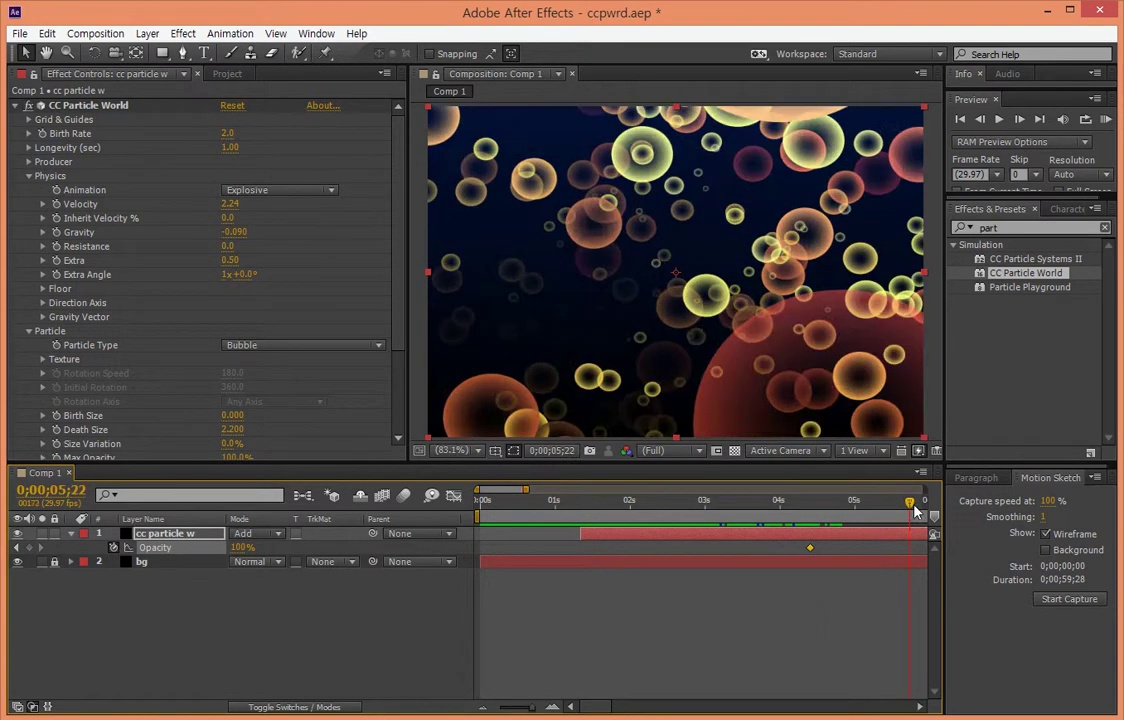
{"action": "left_click", "coordinate": [242, 548]}
{"action": "type", "text": "0"}
{"action": "key", "text": "Return"}
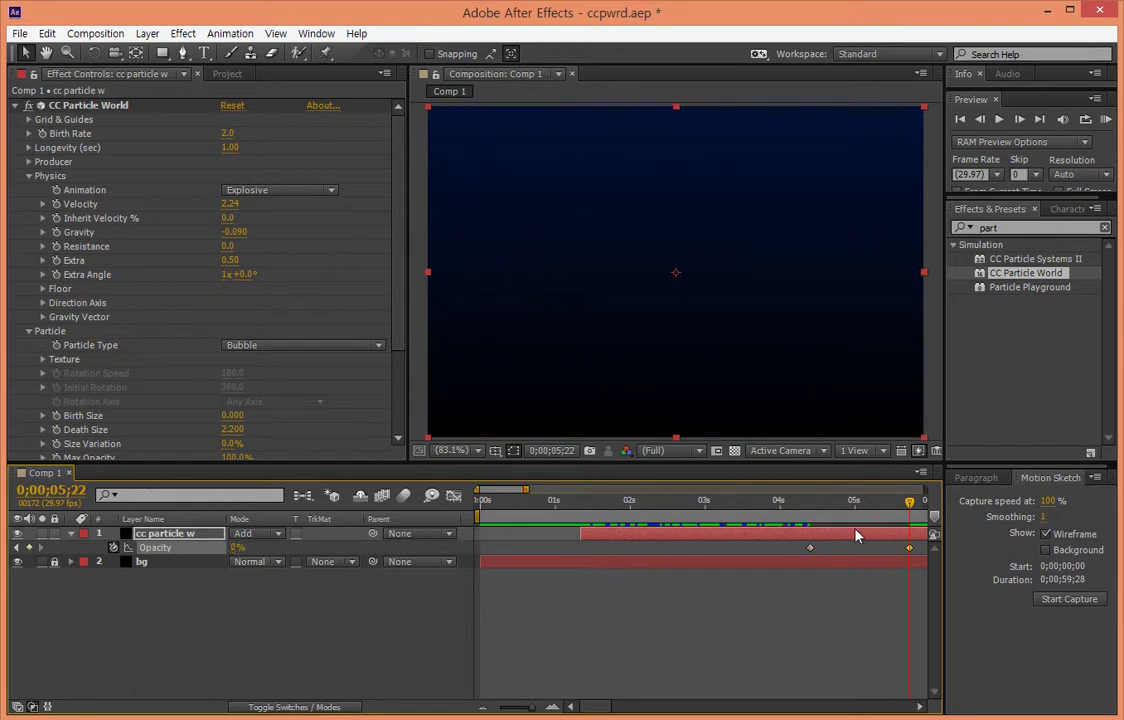
{"action": "mouse_move", "coordinate": [840, 500]}
{"action": "left_mouse_down"}
{"action": "mouse_move", "coordinate": [750, 522]}
{"action": "mouse_move", "coordinate": [922, 508]}
{"action": "left_mouse_up"}
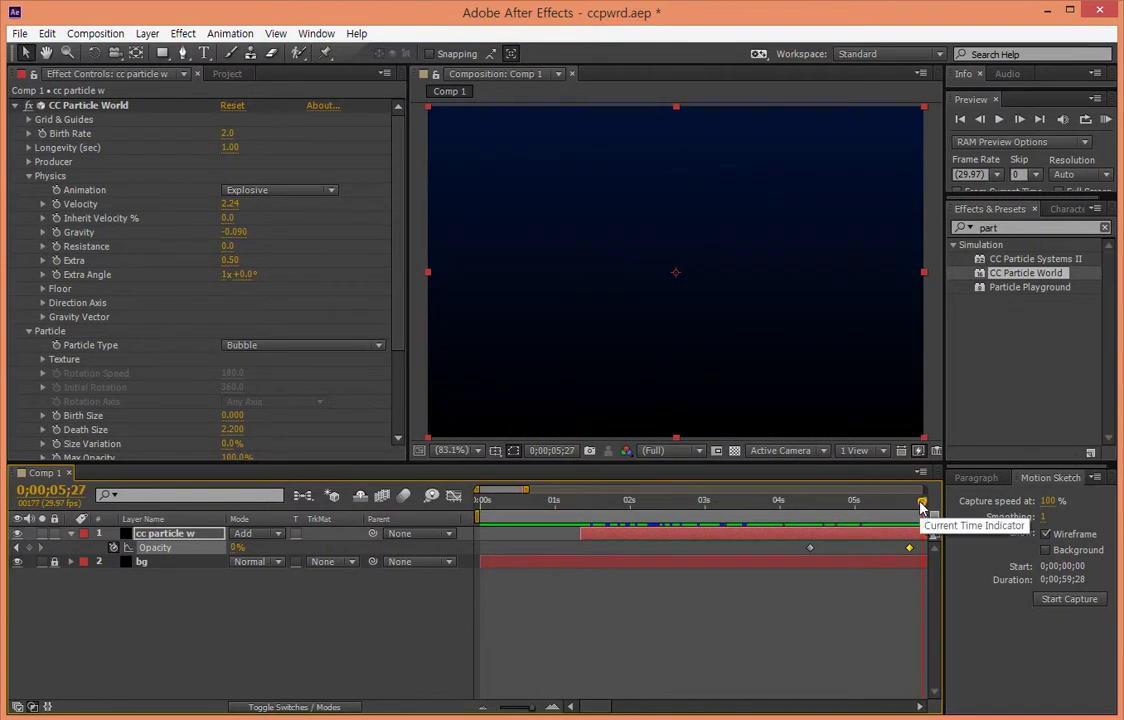